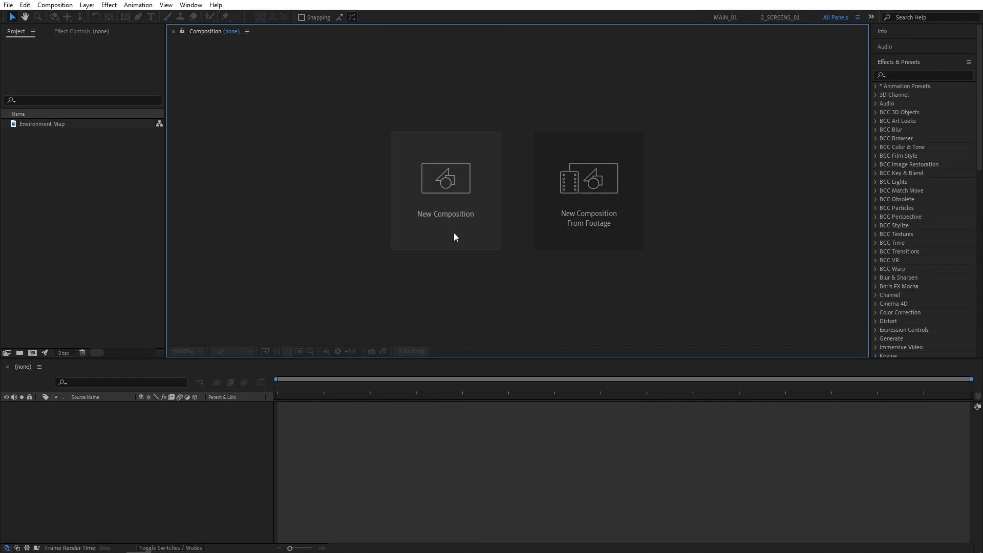
Create a composition named 'Render' with the Cinema 4D 3D renderer (1920×1080, 30 fps, 10 s).
{"action": "left_click", "coordinate": [452, 235]}
{"action": "type", "text": "Render"}
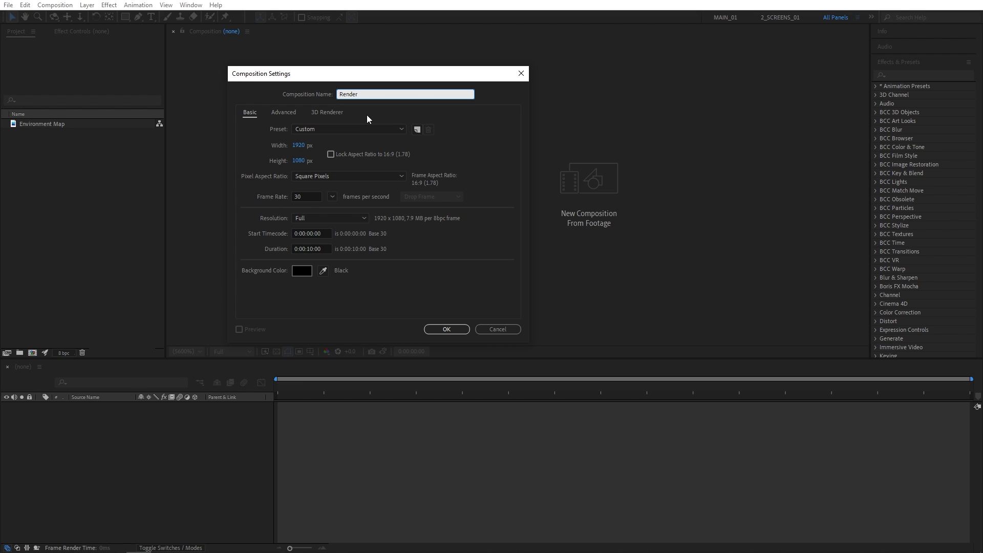
{"action": "left_click", "coordinate": [324, 112]}
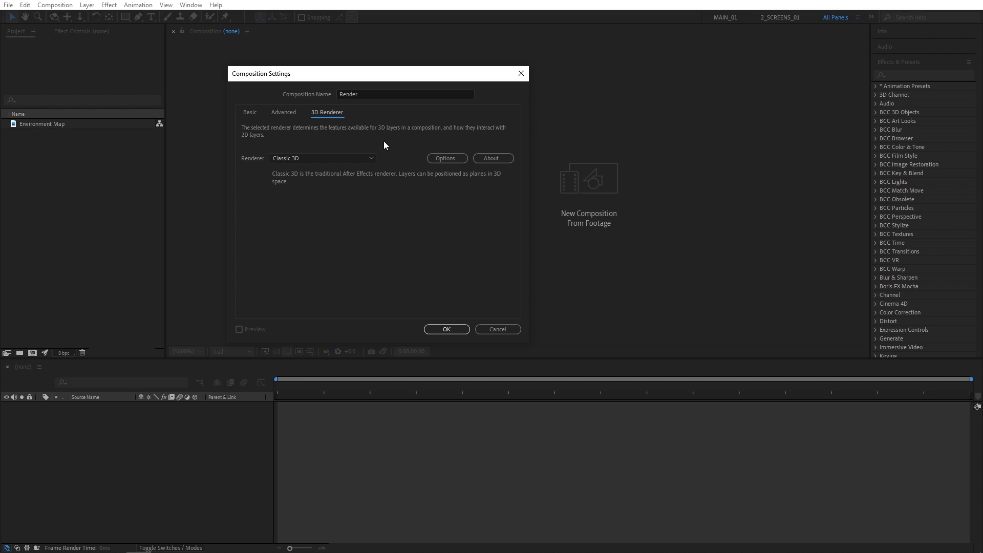
{"action": "left_click", "coordinate": [290, 160]}
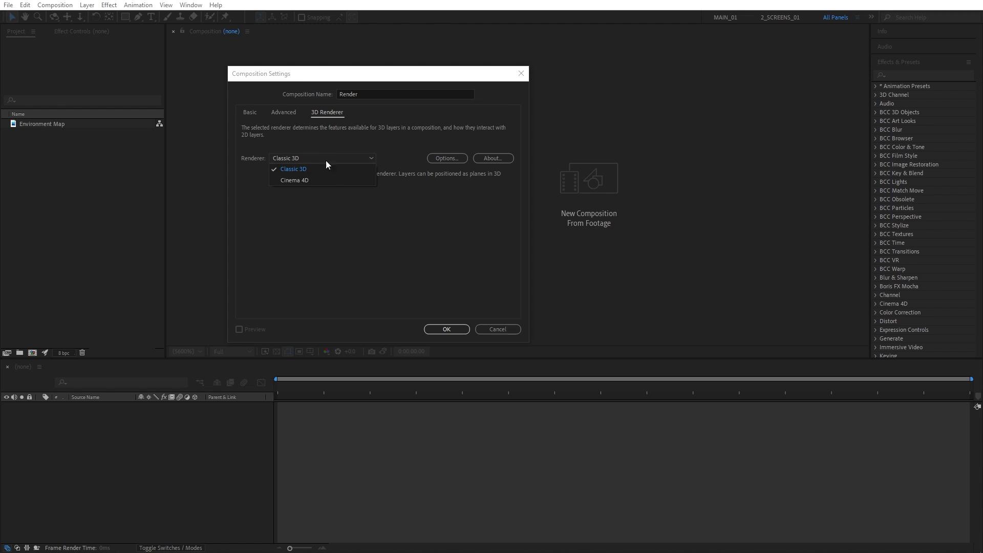
{"action": "left_click", "coordinate": [303, 180]}
{"action": "left_click", "coordinate": [448, 330]}
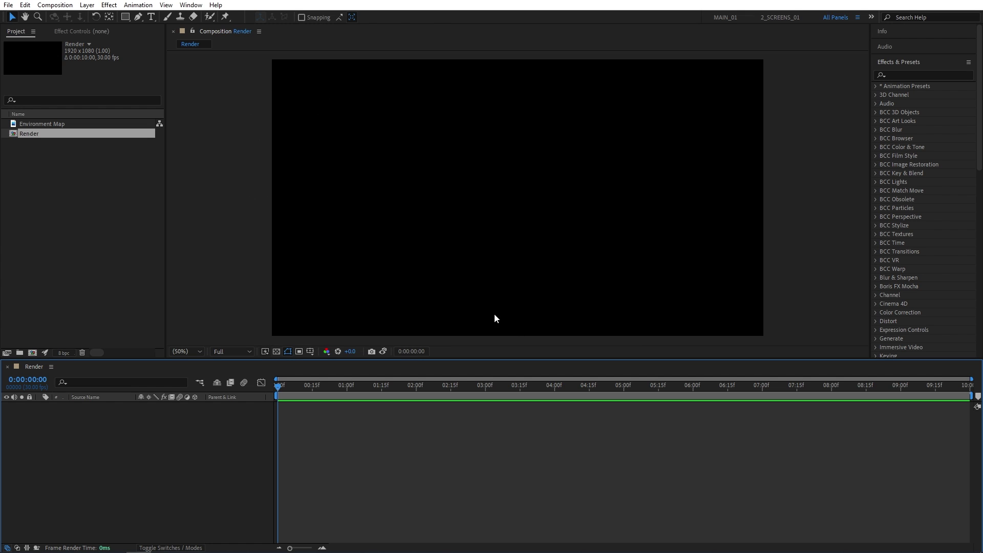
Add a text layer reading '3D' to the Render composition.
{"action": "left_click", "coordinate": [151, 17]}
{"action": "left_click", "coordinate": [437, 222]}
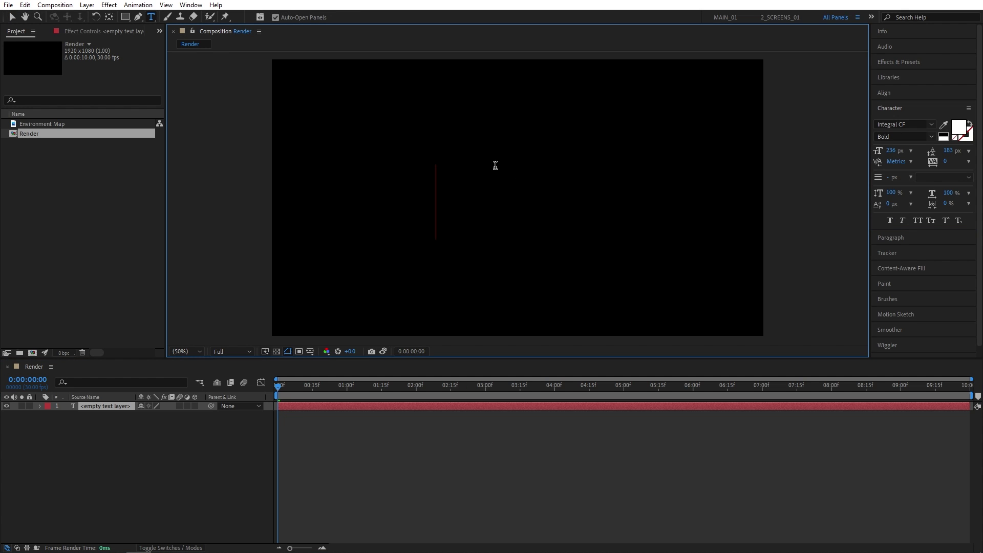
{"action": "type", "text": "3D"}
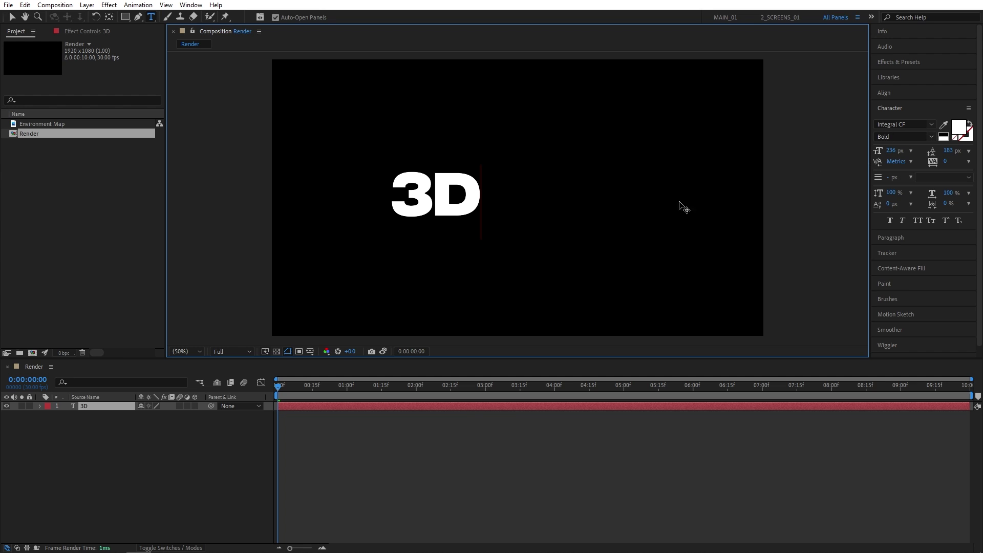
{"action": "left_click", "coordinate": [91, 406]}
Scale the 3D text to 297% and centre it horizontally and vertically.
{"action": "key", "text": "s"}
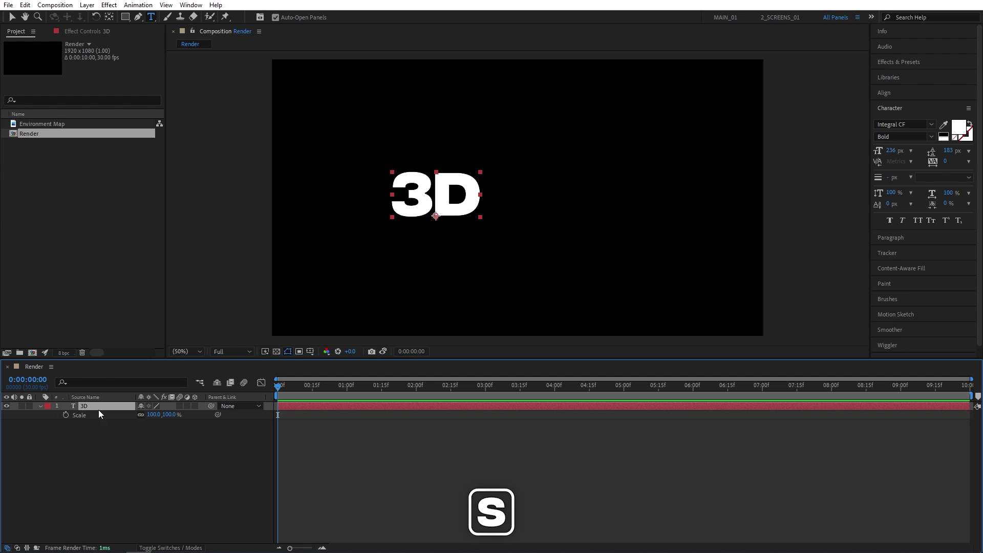
{"action": "left_click_drag", "start_coordinate": [152, 415], "coordinate": [254, 415]}
{"action": "left_click", "coordinate": [886, 94]}
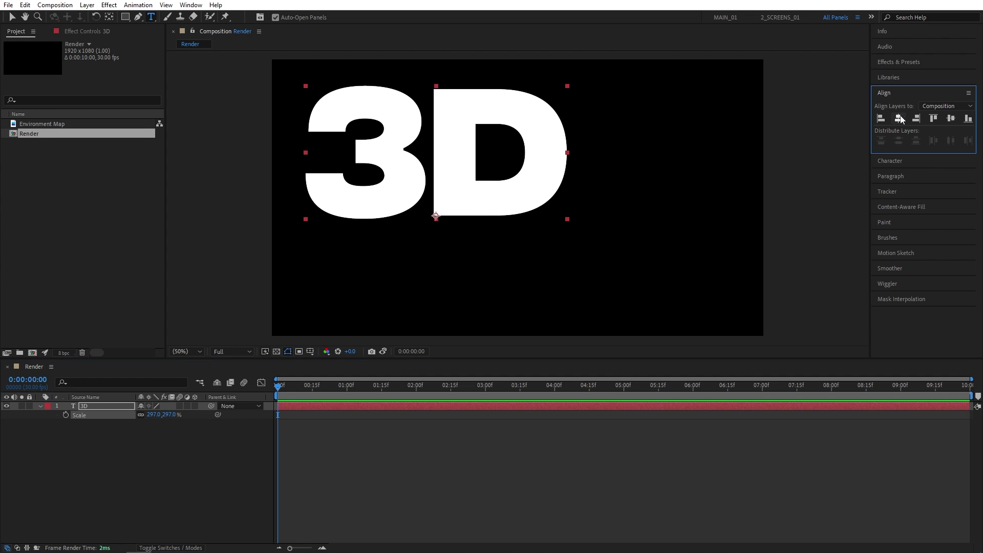
{"action": "left_click", "coordinate": [899, 119]}
{"action": "left_click", "coordinate": [950, 119]}
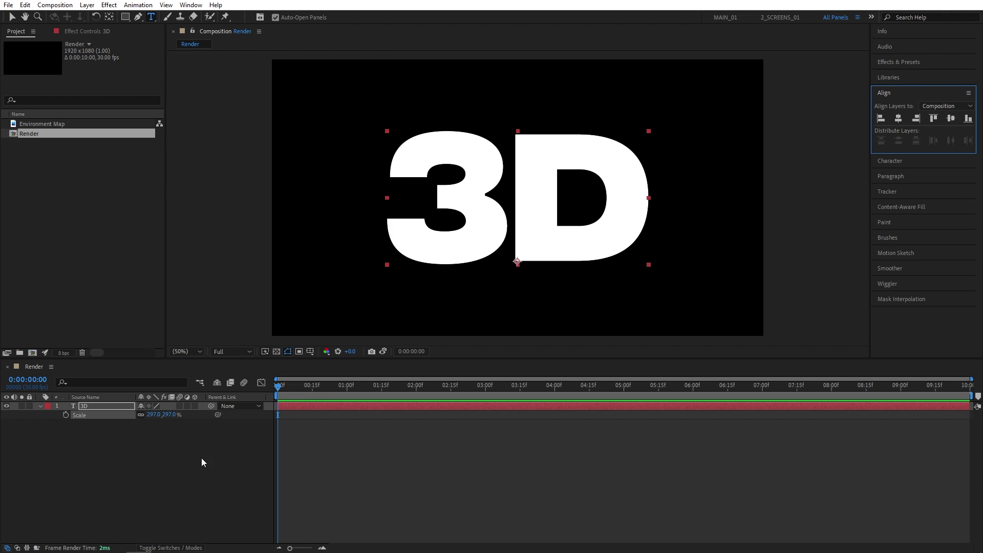
Turn on the 3D Layer switch for the '3D' text layer.
{"action": "left_click", "coordinate": [169, 548]}
{"action": "left_click", "coordinate": [169, 547]}
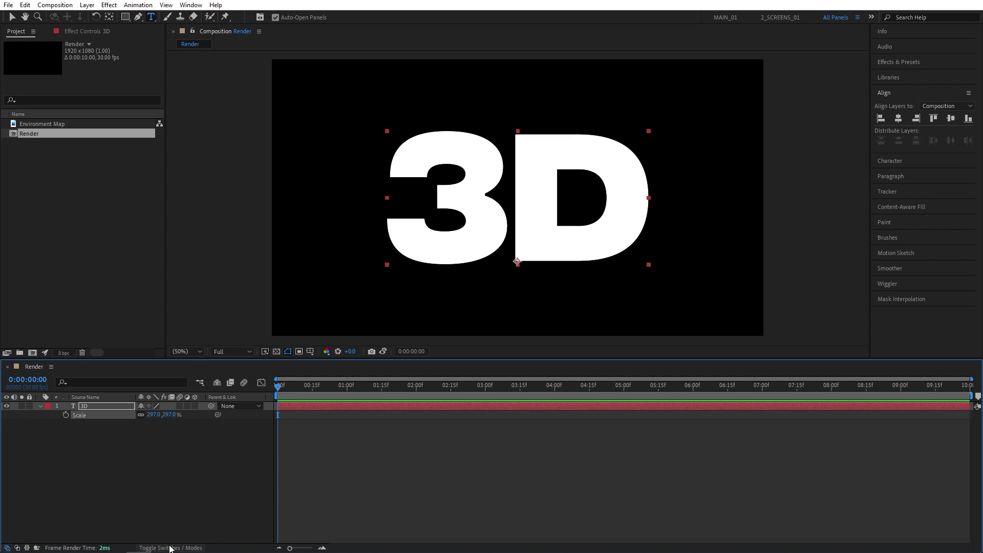
{"action": "left_click", "coordinate": [196, 406]}
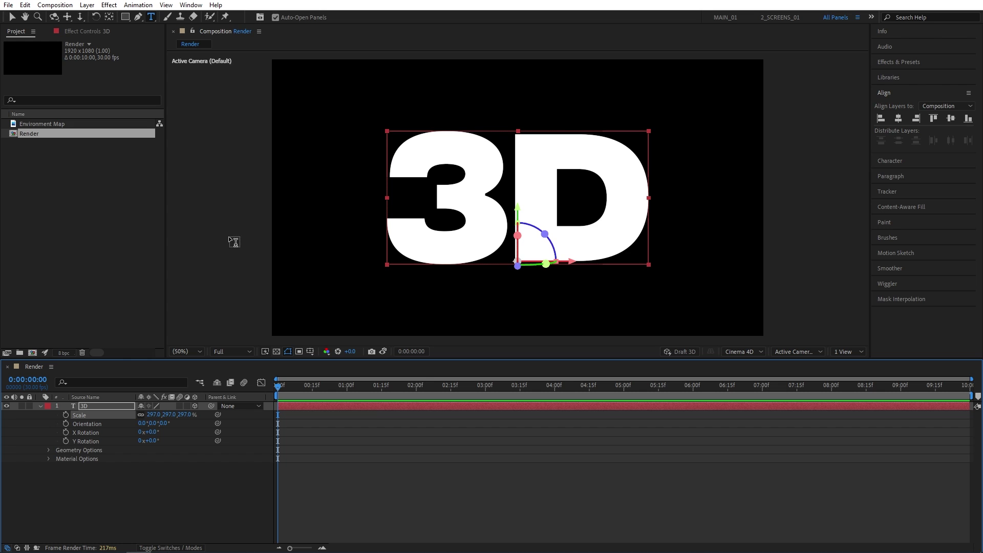
Add a new camera, Camera 1, with the 35mm preset.
{"action": "left_click", "coordinate": [87, 5]}
{"action": "mouse_move", "coordinate": [91, 15]}
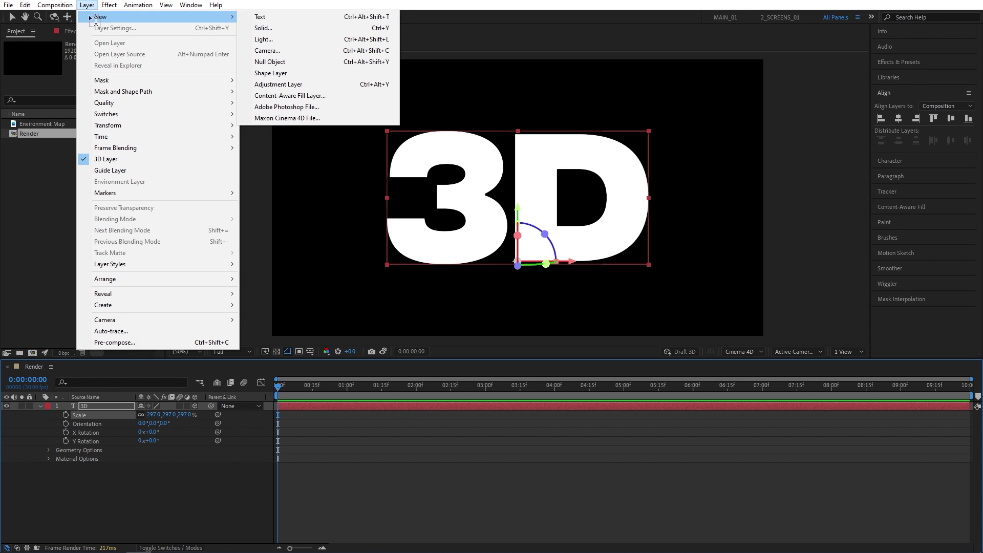
{"action": "left_click", "coordinate": [266, 51]}
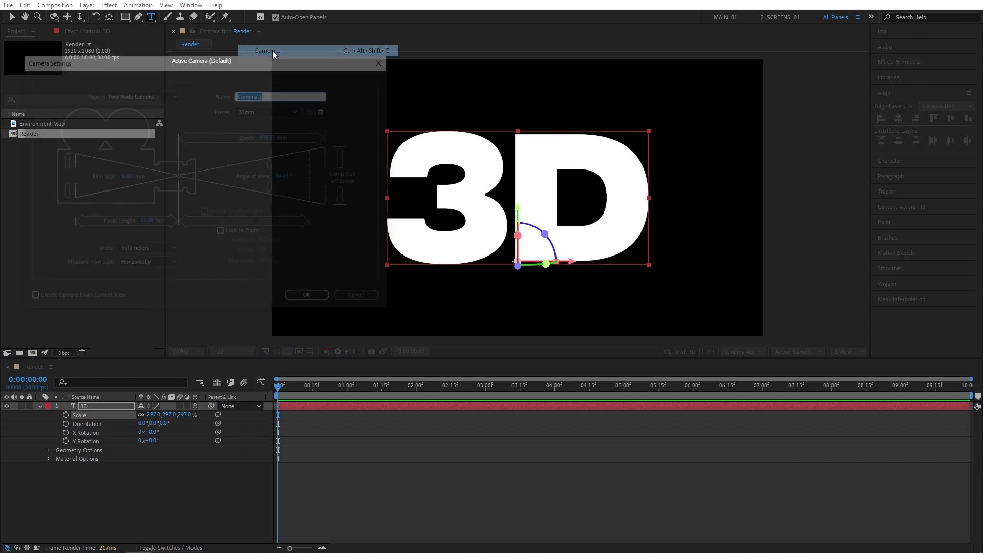
{"action": "left_click", "coordinate": [256, 110]}
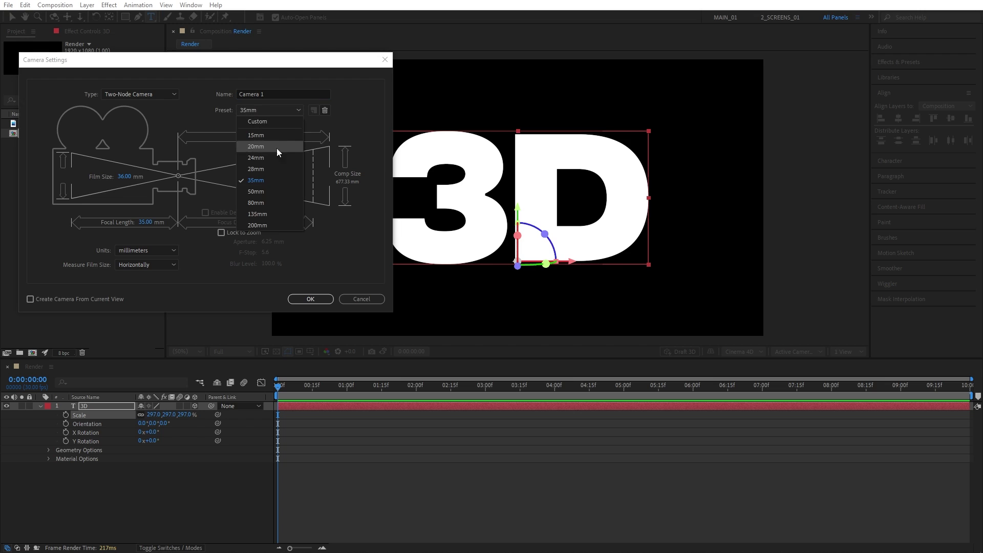
{"action": "left_click", "coordinate": [257, 182]}
{"action": "left_click", "coordinate": [311, 298]}
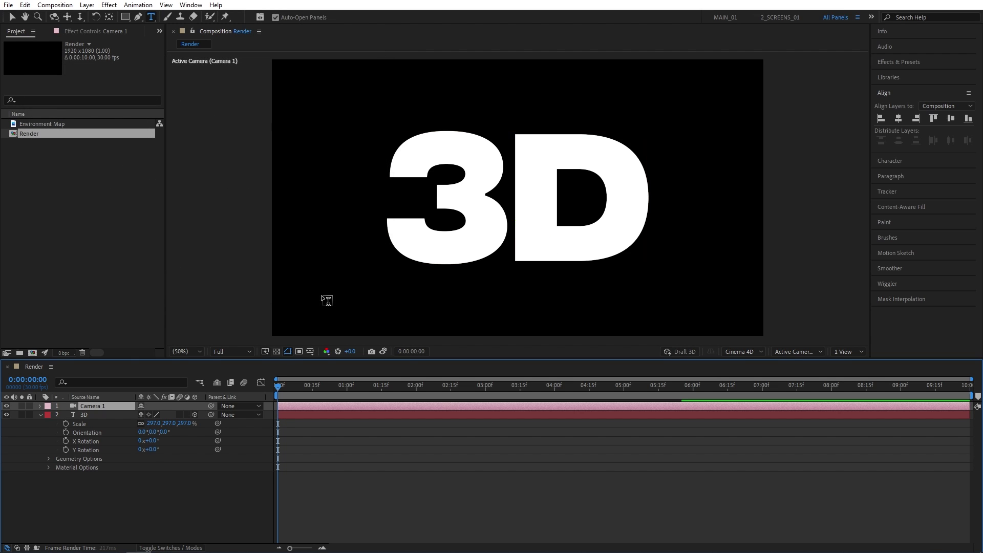
Orbit Camera 1 around the text to view the letters at an angle.
{"action": "left_click", "coordinate": [55, 17]}
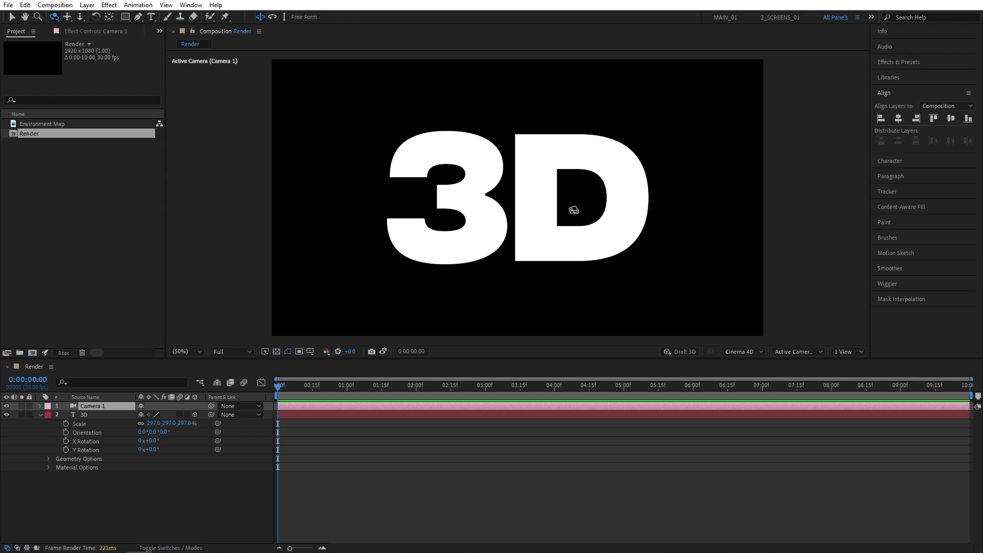
{"action": "left_click_drag", "start_coordinate": [567, 219], "coordinate": [516, 210]}
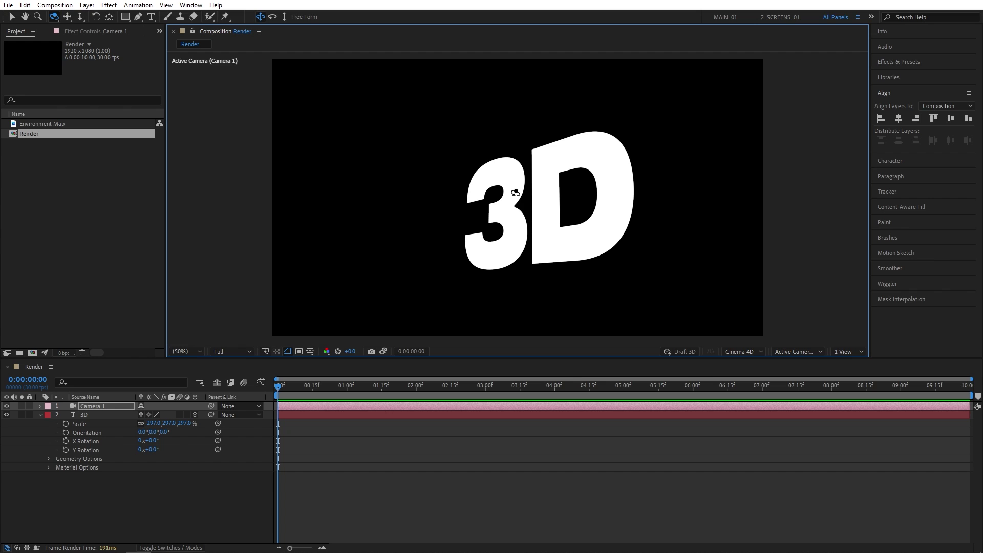
Set the text layer's Geometry Options Extrusion Depth to 50.
{"action": "left_click", "coordinate": [13, 18]}
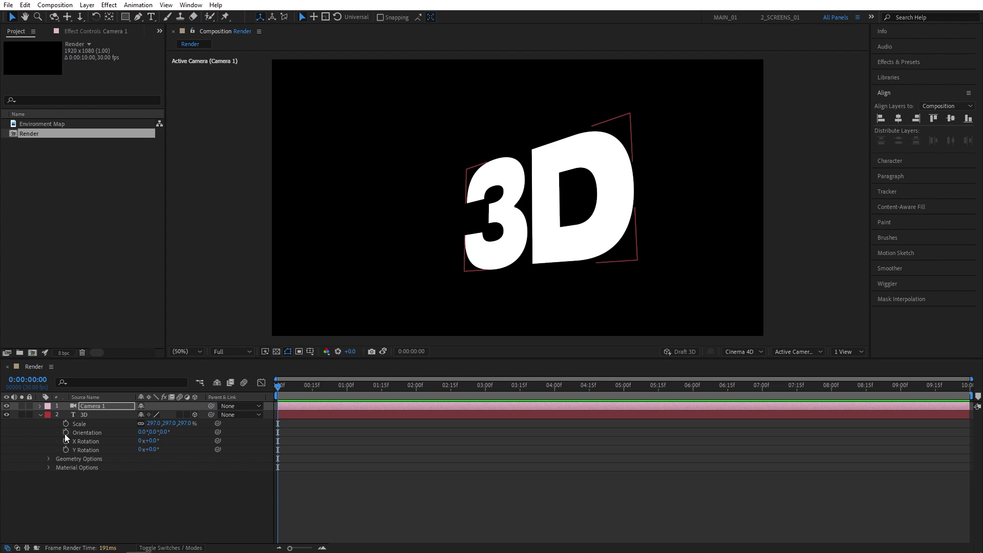
{"action": "left_click", "coordinate": [49, 459]}
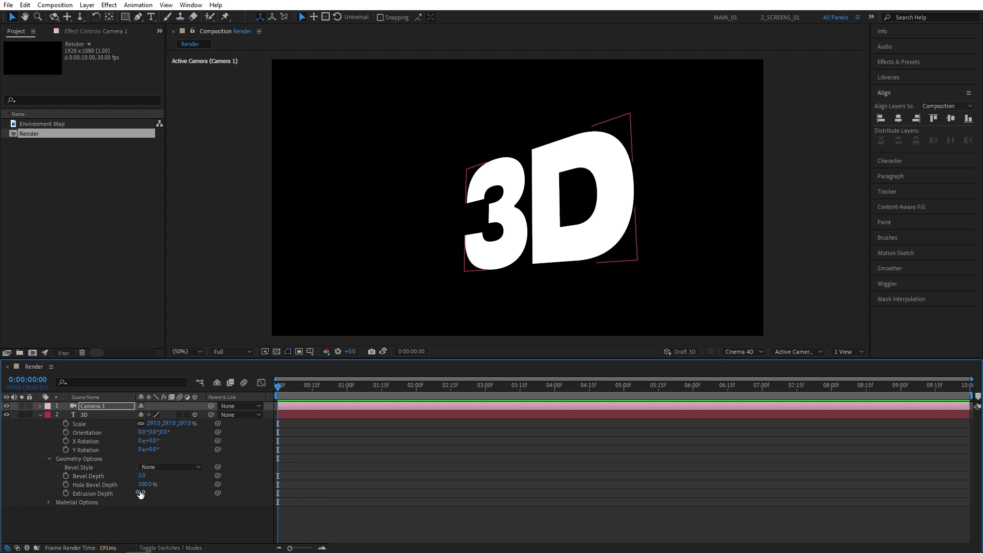
{"action": "left_click_drag", "start_coordinate": [141, 493], "coordinate": [244, 493]}
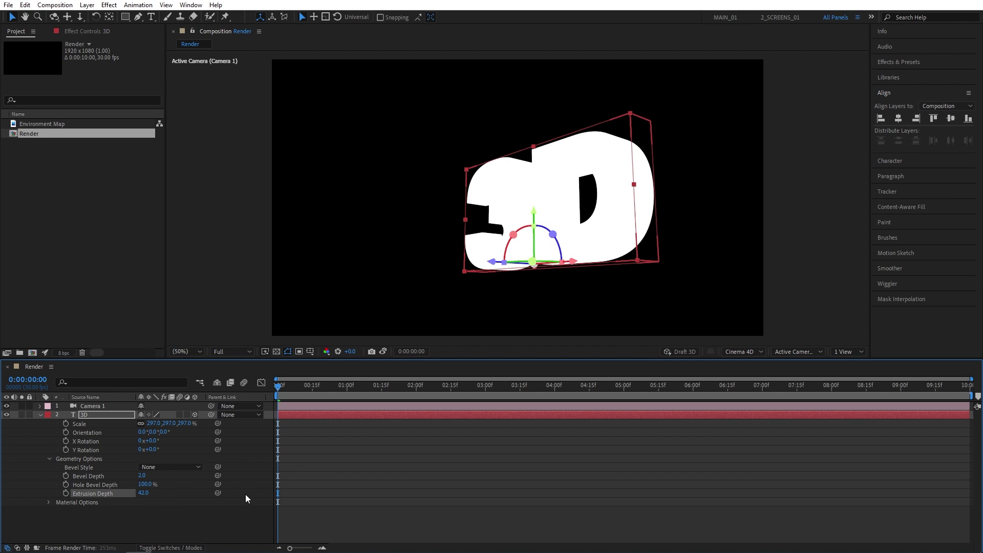
{"action": "type", "text": "50"}
{"action": "left_click", "coordinate": [152, 512]}
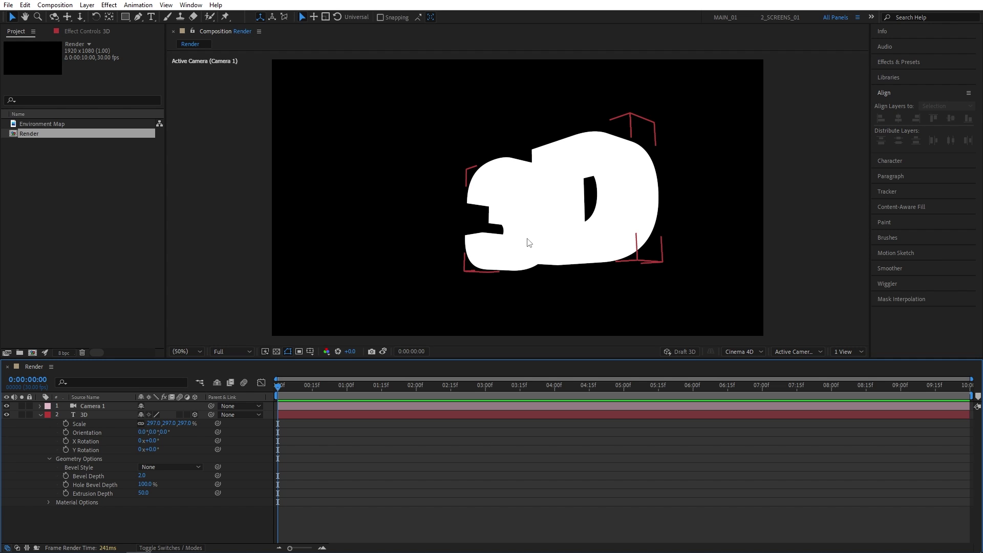
Switch the viewer to a 2 Views layout with the second view set to Top.
{"action": "left_click", "coordinate": [850, 351]}
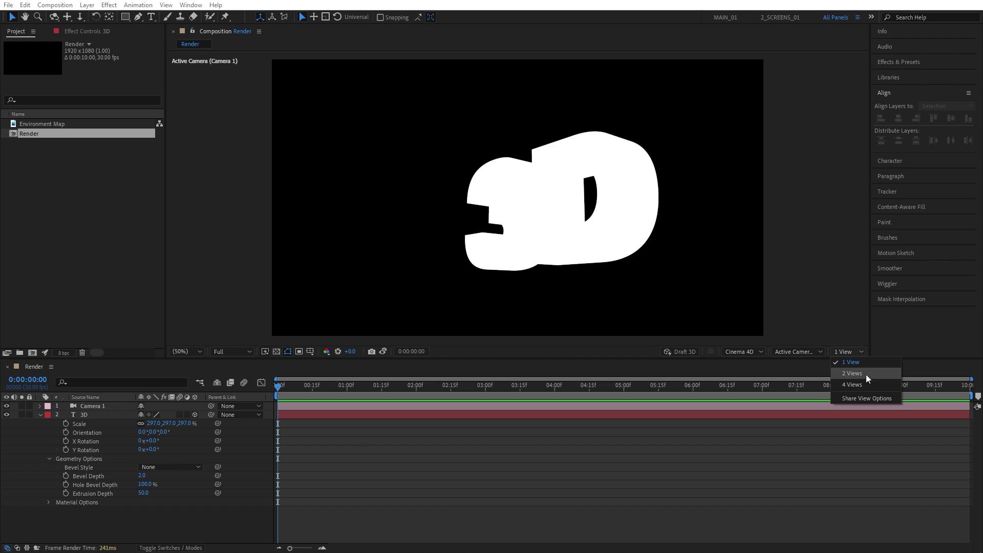
{"action": "left_click", "coordinate": [853, 373]}
{"action": "left_click", "coordinate": [788, 354]}
{"action": "left_click", "coordinate": [795, 414]}
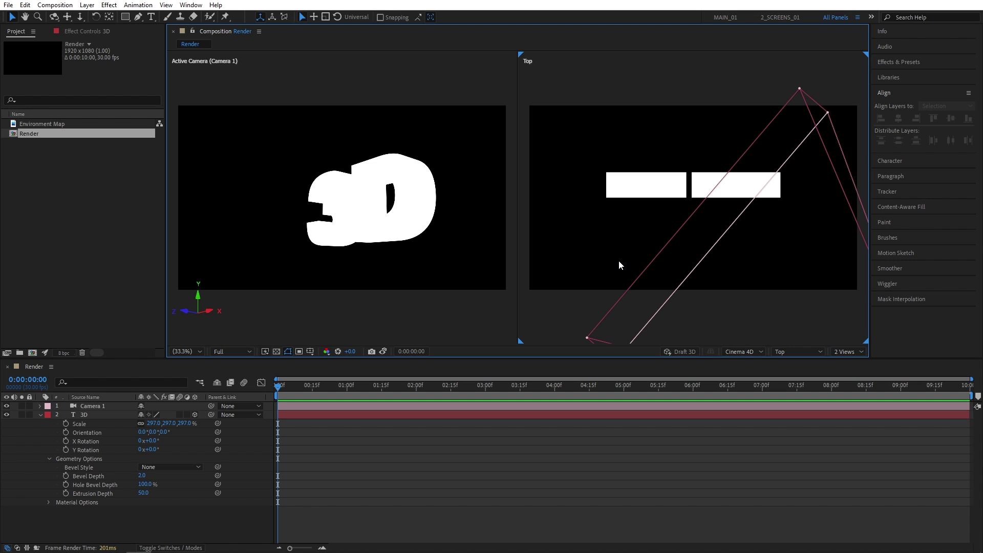
Add a white Parallel light that casts shadows.
{"action": "left_click", "coordinate": [88, 4]}
{"action": "mouse_move", "coordinate": [100, 16]}
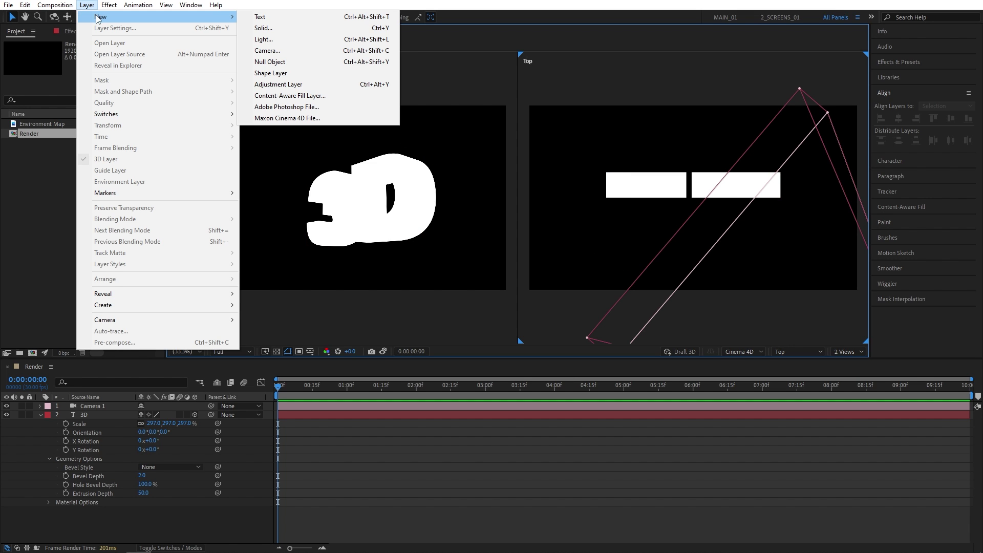
{"action": "left_click", "coordinate": [264, 39]}
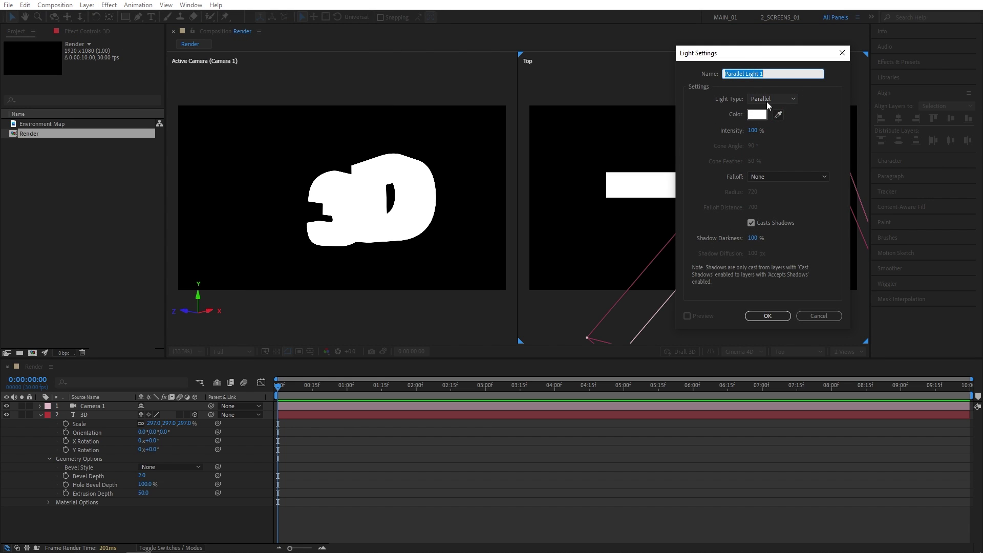
{"action": "left_click", "coordinate": [767, 99]}
{"action": "left_click", "coordinate": [794, 106]}
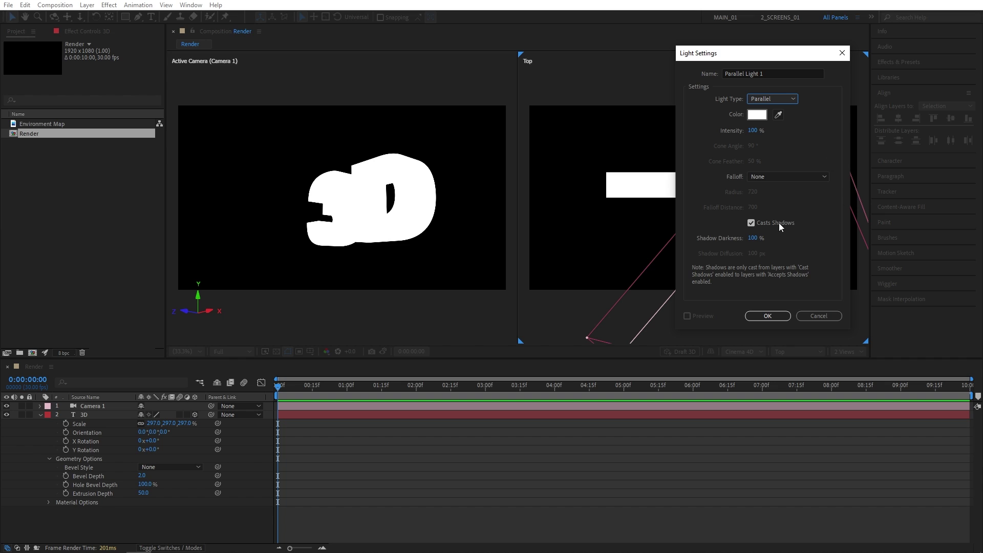
{"action": "left_click", "coordinate": [778, 315]}
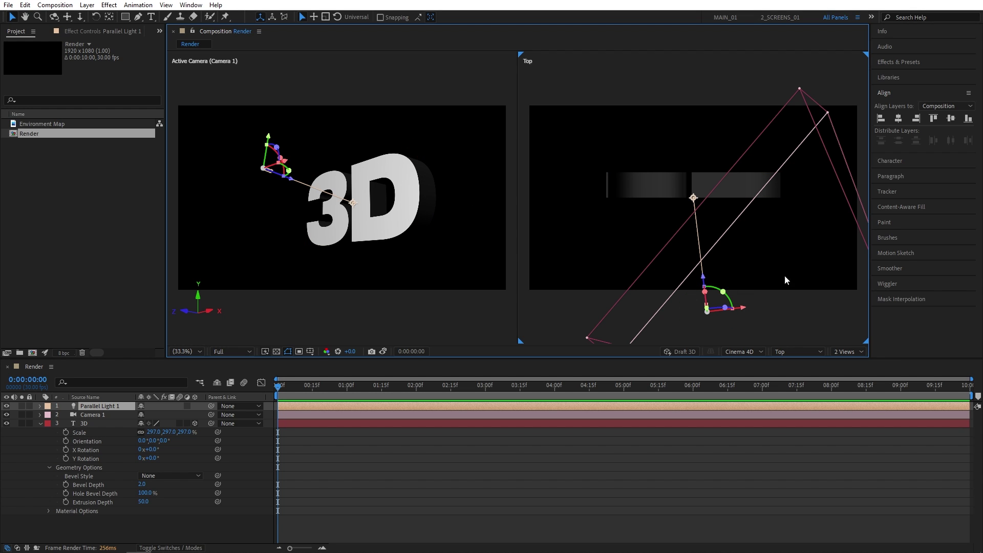
Move Parallel Light 1 to the left in Top view and aim its point of interest at the text.
{"action": "left_click_drag", "start_coordinate": [709, 309], "coordinate": [530, 289]}
{"action": "key", "text": "comma"}
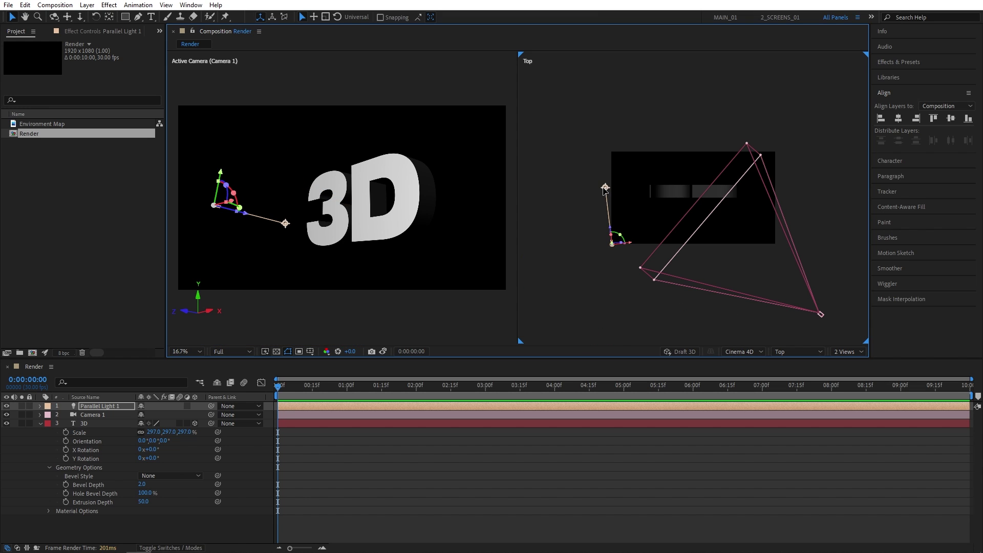
{"action": "mouse_move", "coordinate": [607, 188]}
{"action": "left_mouse_down"}
{"action": "mouse_move", "coordinate": [621, 169]}
{"action": "mouse_move", "coordinate": [669, 190]}
{"action": "left_mouse_up"}
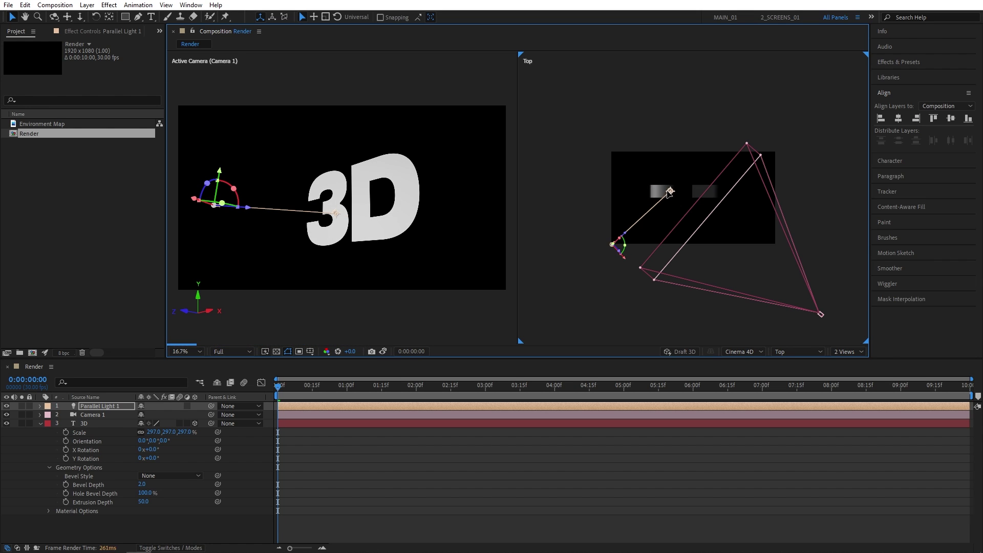
{"action": "key", "text": "period"}
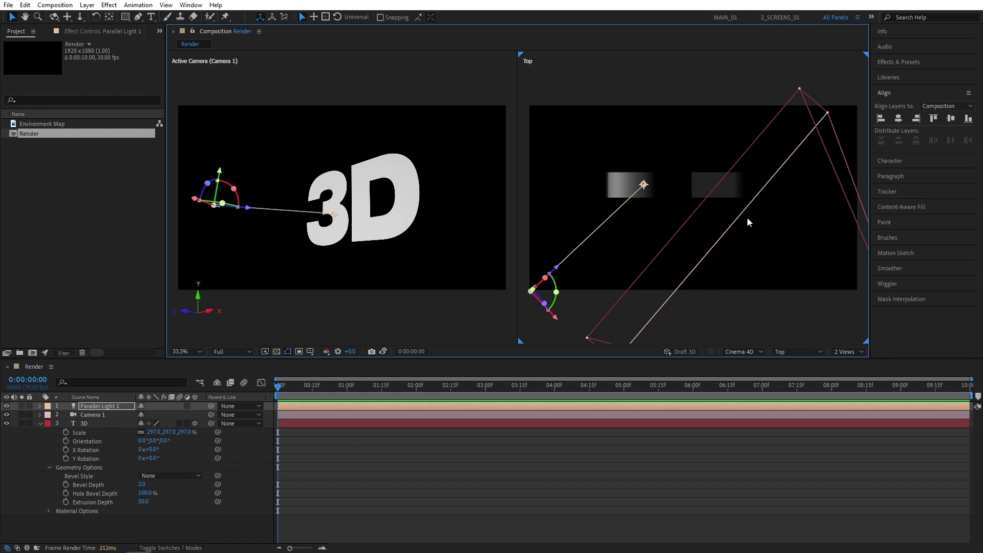
Duplicate Parallel Light 1, move the copy to the right and aim it at the text.
{"action": "left_click", "coordinate": [100, 406]}
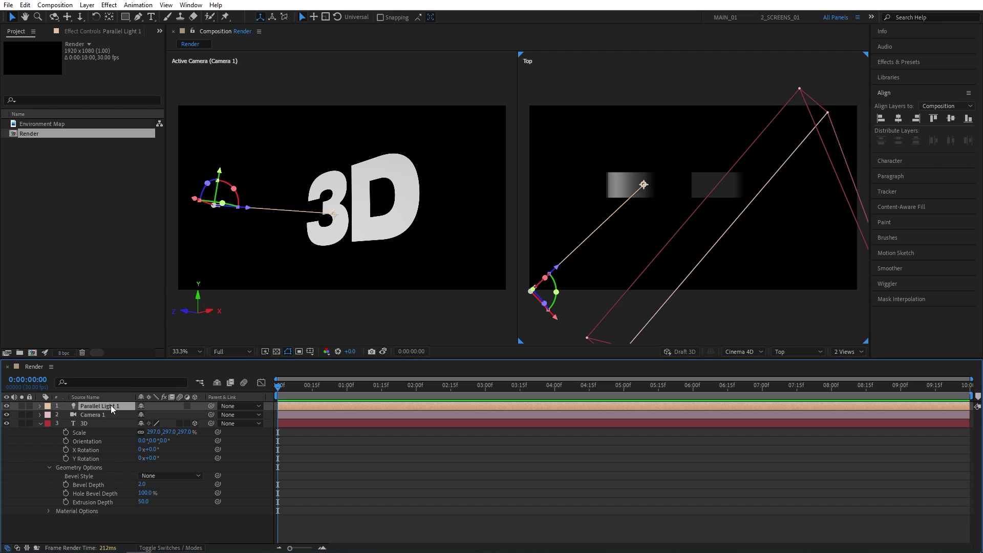
{"action": "key", "text": "ctrl+d"}
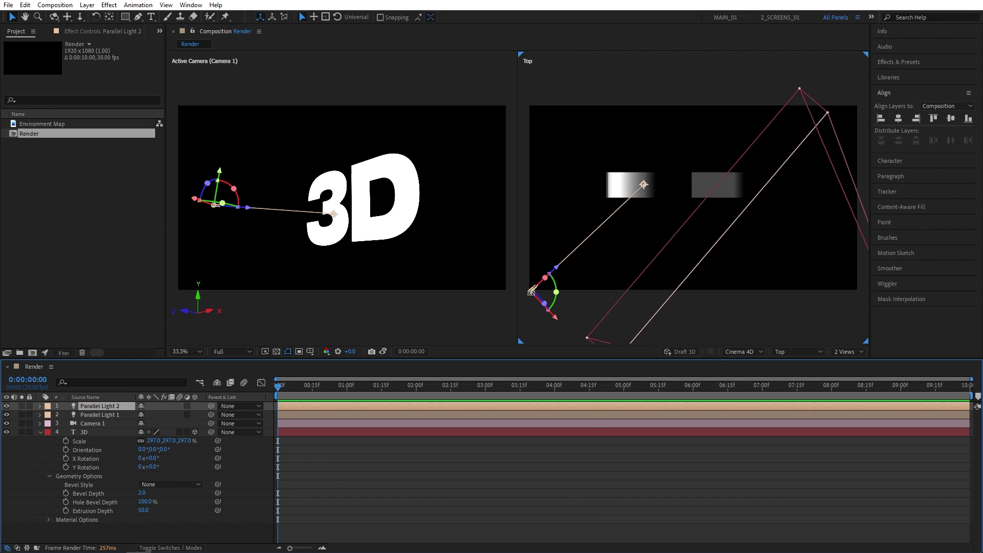
{"action": "left_click_drag", "start_coordinate": [531, 292], "coordinate": [857, 288]}
{"action": "key", "text": "comma"}
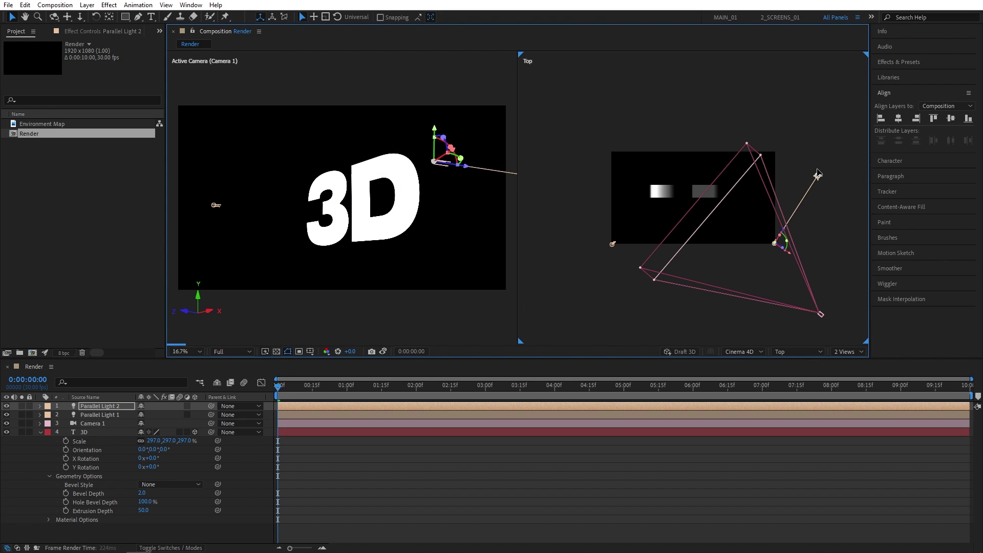
{"action": "left_click_drag", "start_coordinate": [716, 196], "coordinate": [715, 193]}
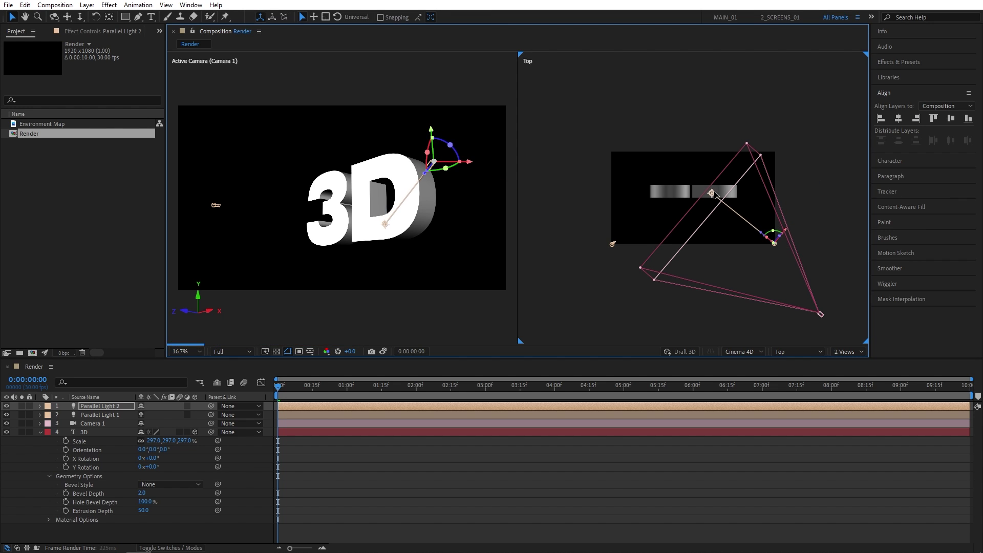
Duplicate both front lights, move the copies behind the text and re-aim them.
{"action": "left_click", "coordinate": [110, 414], "text": "shift"}
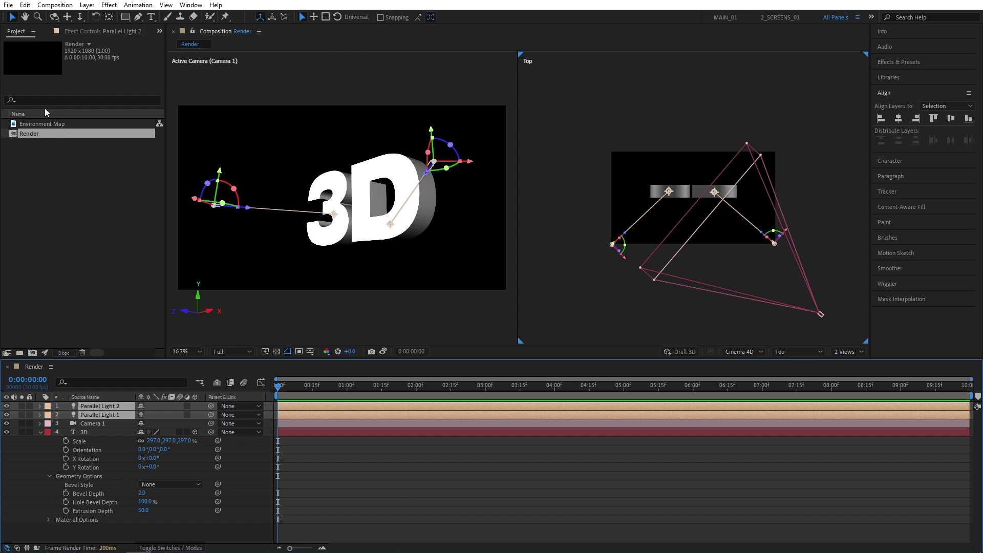
{"action": "key", "text": "ctrl+d"}
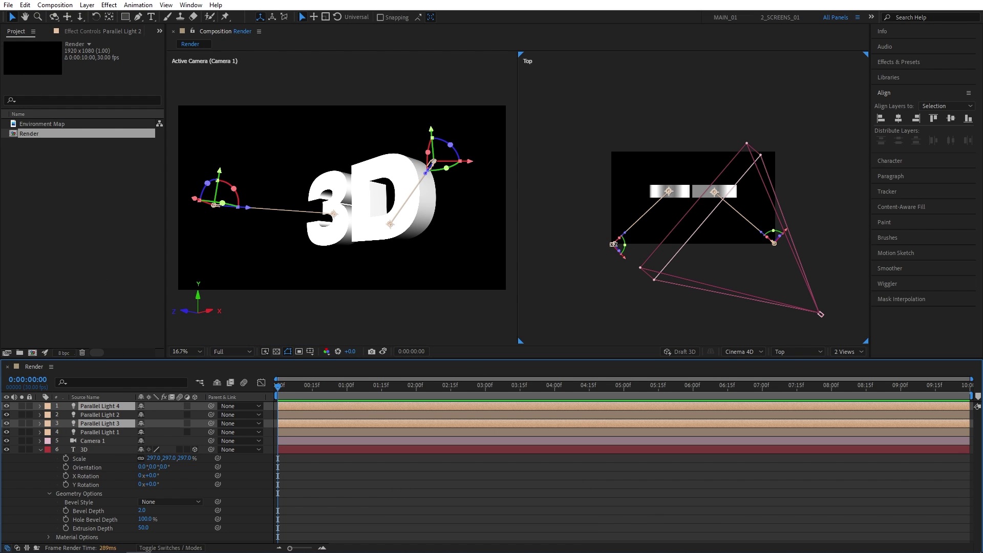
{"action": "left_click_drag", "start_coordinate": [614, 244], "coordinate": [614, 154]}
{"action": "left_click_drag", "start_coordinate": [669, 102], "coordinate": [672, 196]}
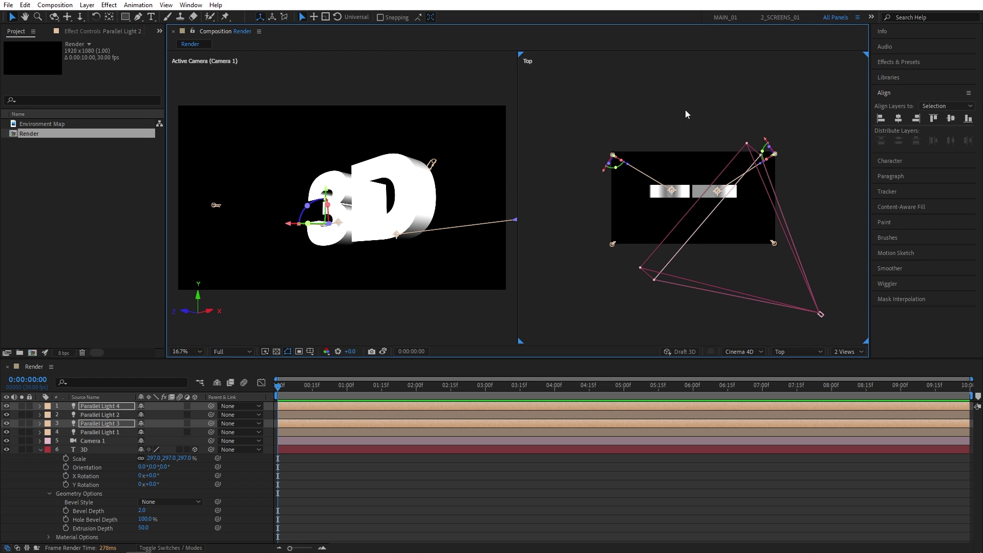
{"action": "left_click", "coordinate": [724, 206]}
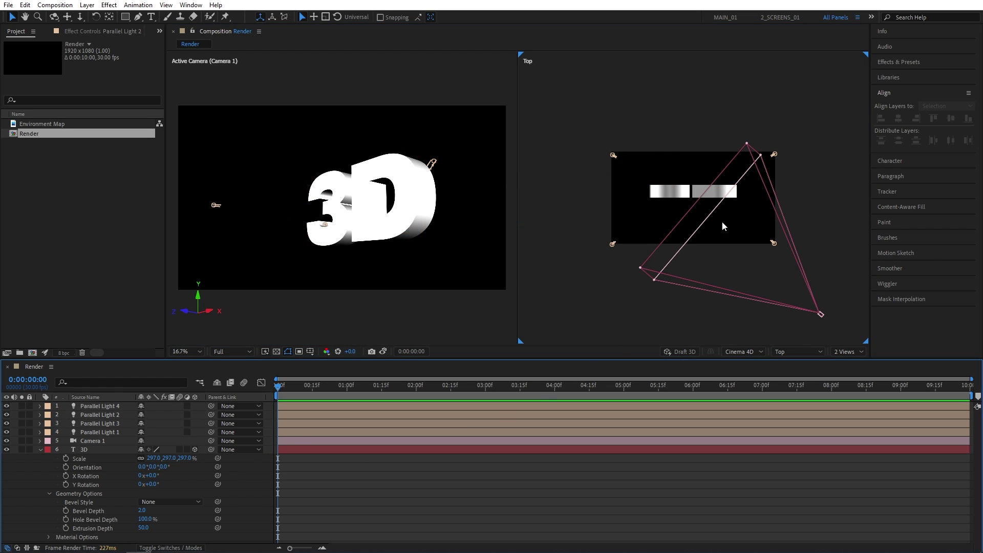
Collapse the 3D text layer's properties and preview the Environment Map footage.
{"action": "left_click", "coordinate": [43, 451]}
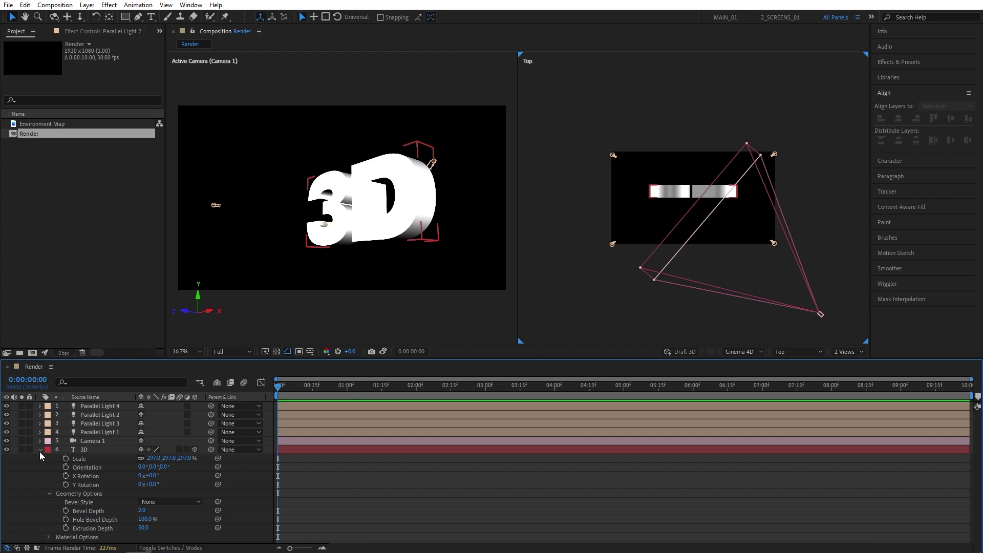
{"action": "left_click", "coordinate": [41, 451]}
{"action": "left_click", "coordinate": [69, 192]}
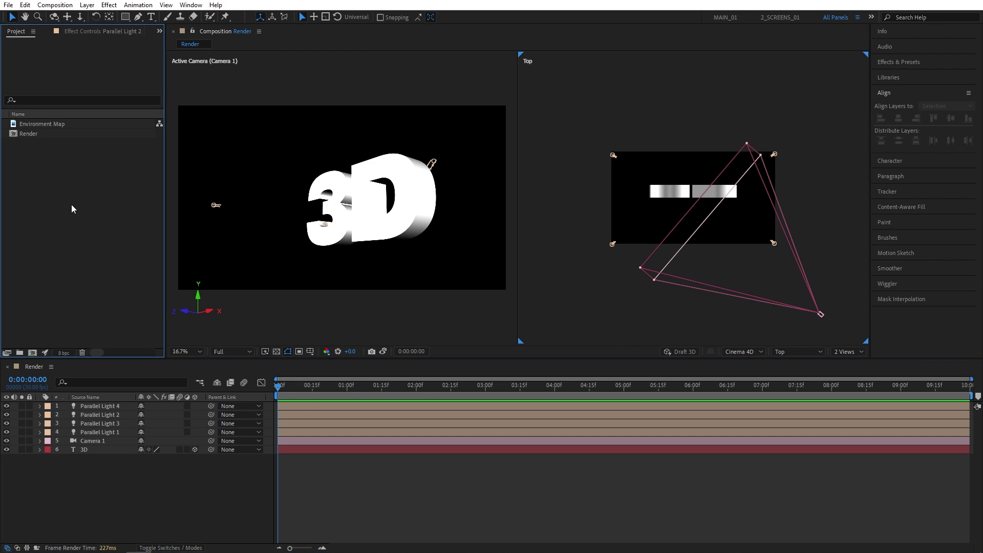
{"action": "left_click", "coordinate": [48, 124]}
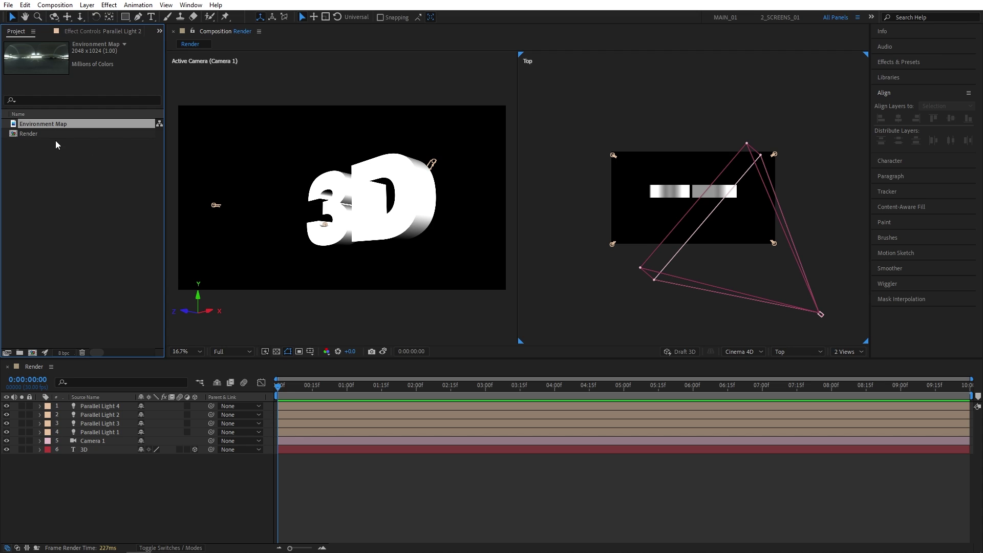
{"action": "left_click", "coordinate": [67, 190]}
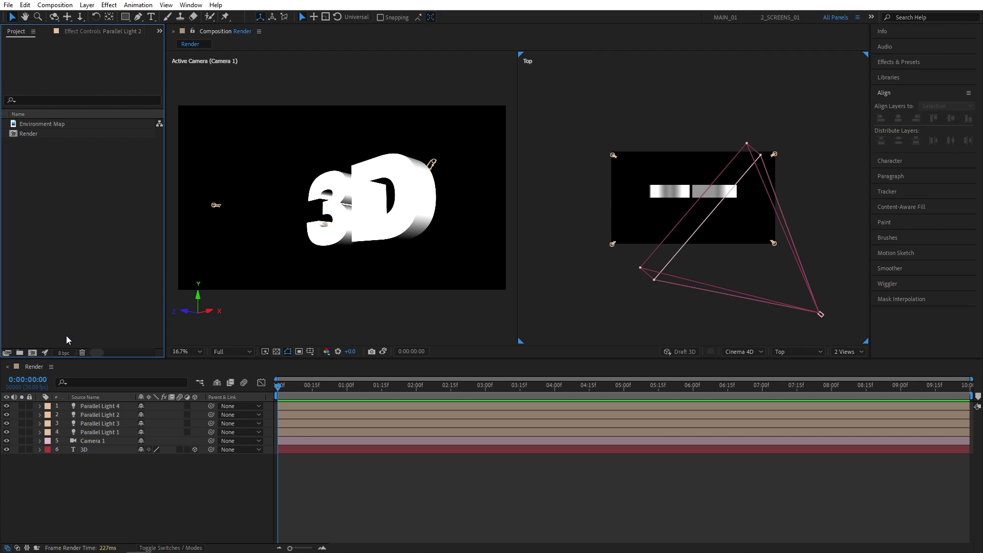
Create a 'Map' composition holding the Environment Map image scaled up to fill the frame.
{"action": "left_click", "coordinate": [32, 352]}
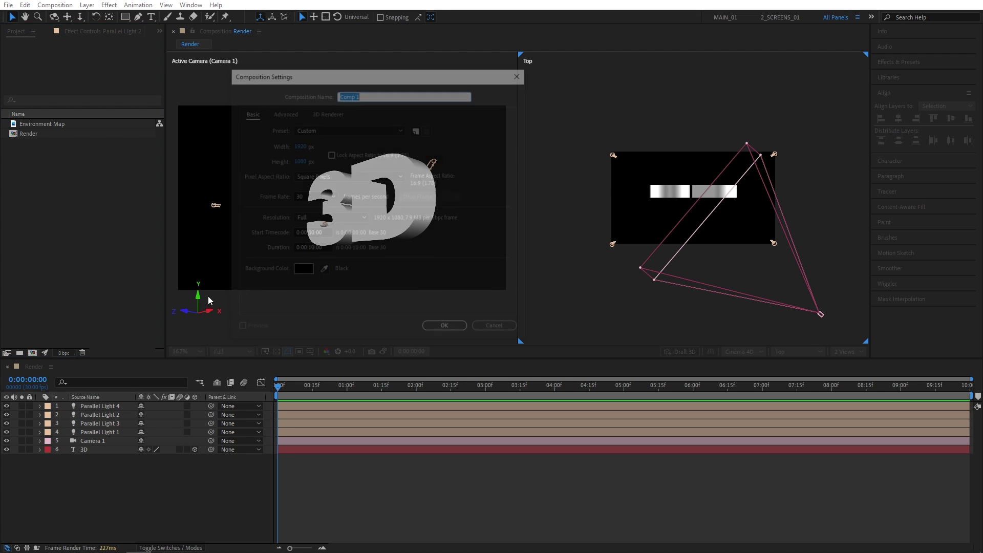
{"action": "type", "text": "Map"}
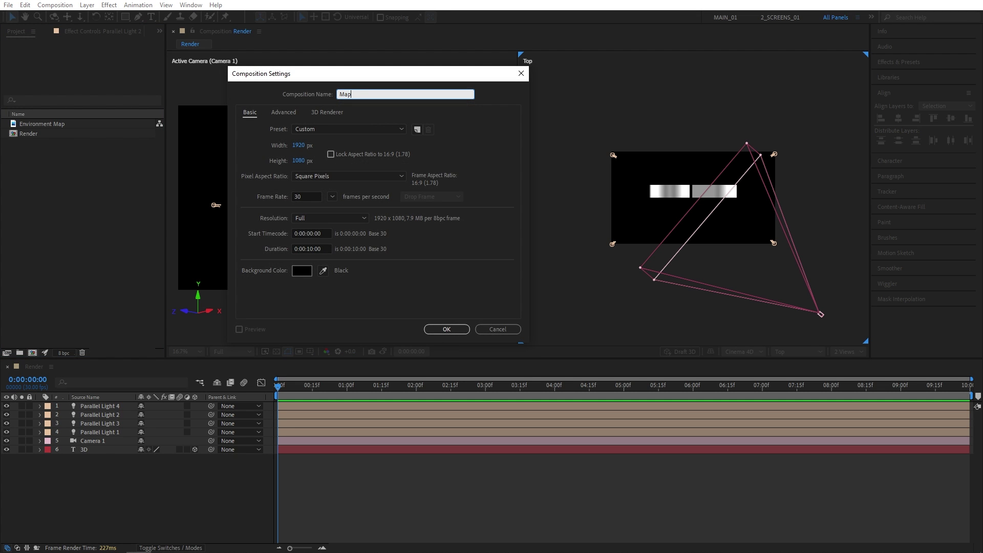
{"action": "key", "text": "Return"}
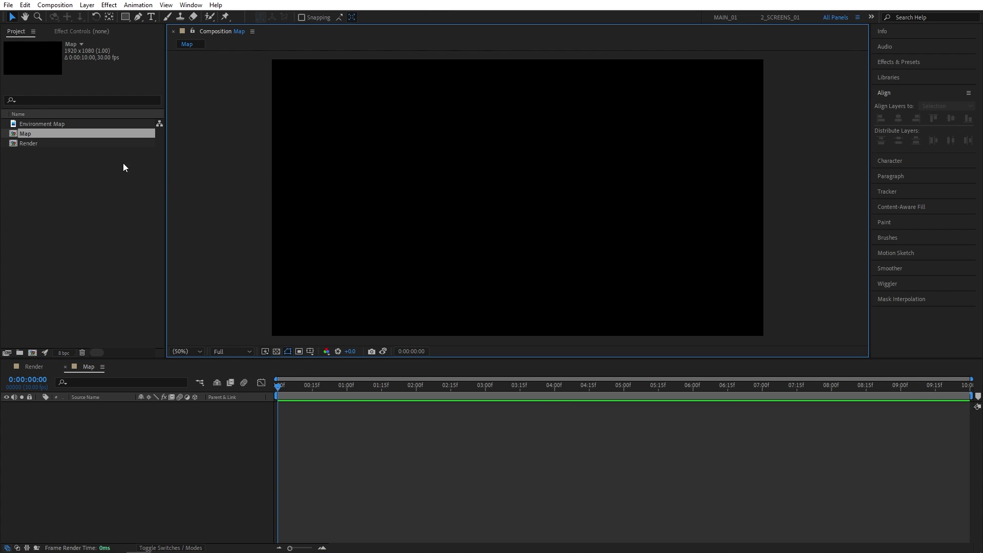
{"action": "left_click_drag", "start_coordinate": [56, 125], "coordinate": [192, 388]}
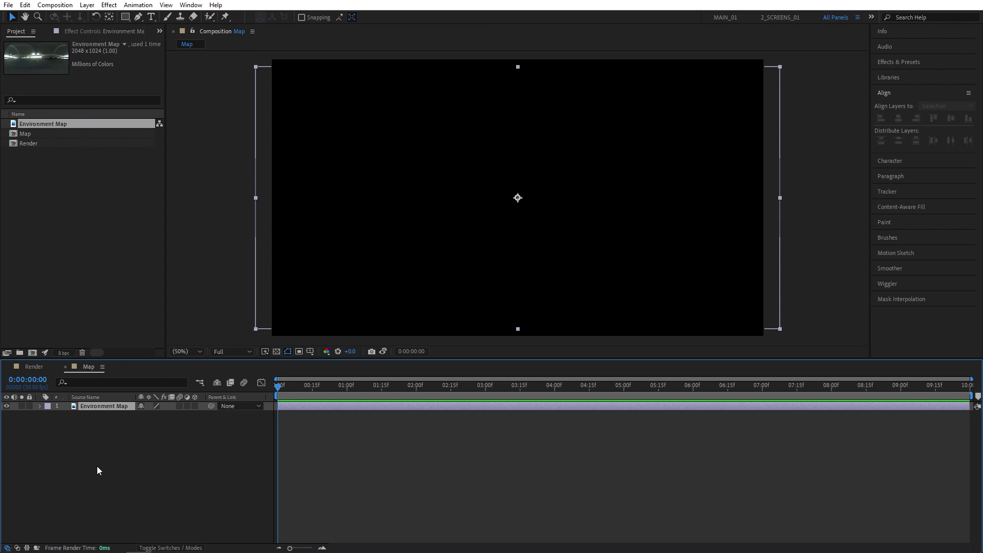
{"action": "left_click_drag", "start_coordinate": [780, 66], "coordinate": [797, 60]}
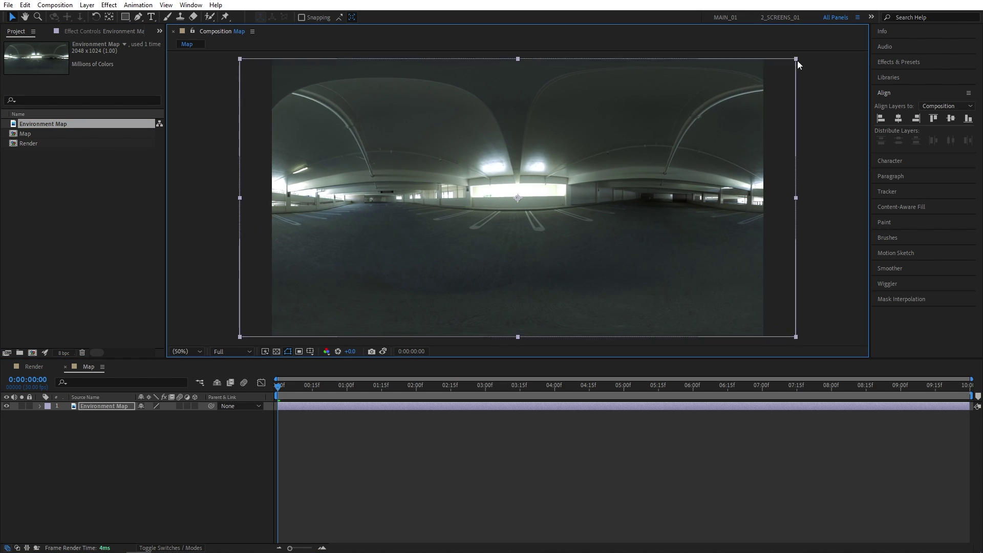
Apply Gaussian Blur from Effects & Presets to the Environment Map layer.
{"action": "left_click", "coordinate": [882, 62]}
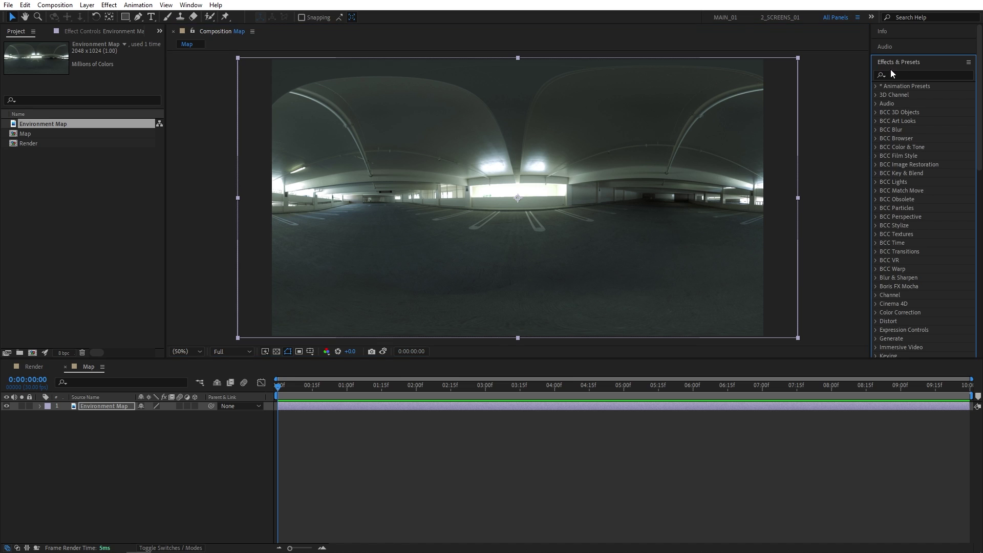
{"action": "left_click", "coordinate": [901, 74]}
{"action": "type", "text": "gaus"}
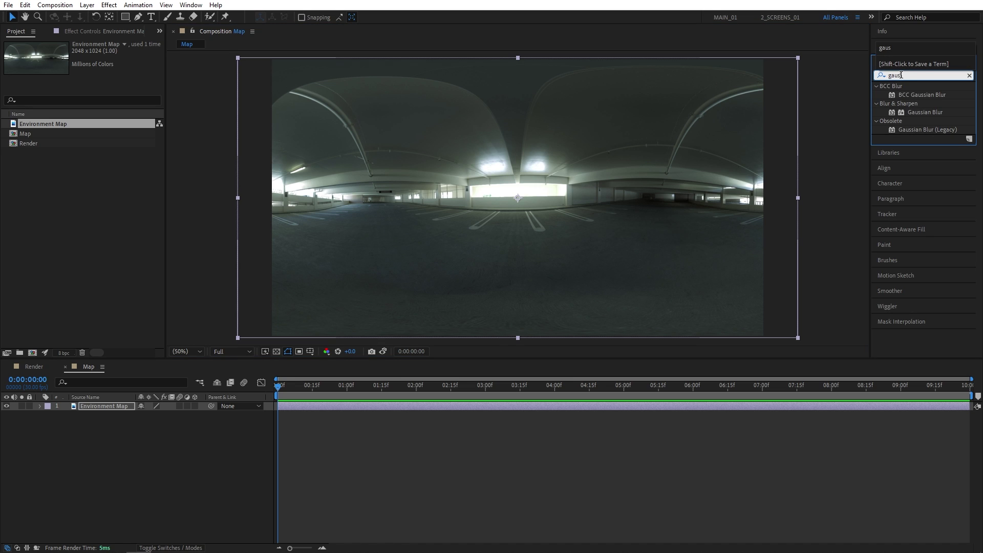
{"action": "left_click_drag", "start_coordinate": [925, 112], "coordinate": [127, 405]}
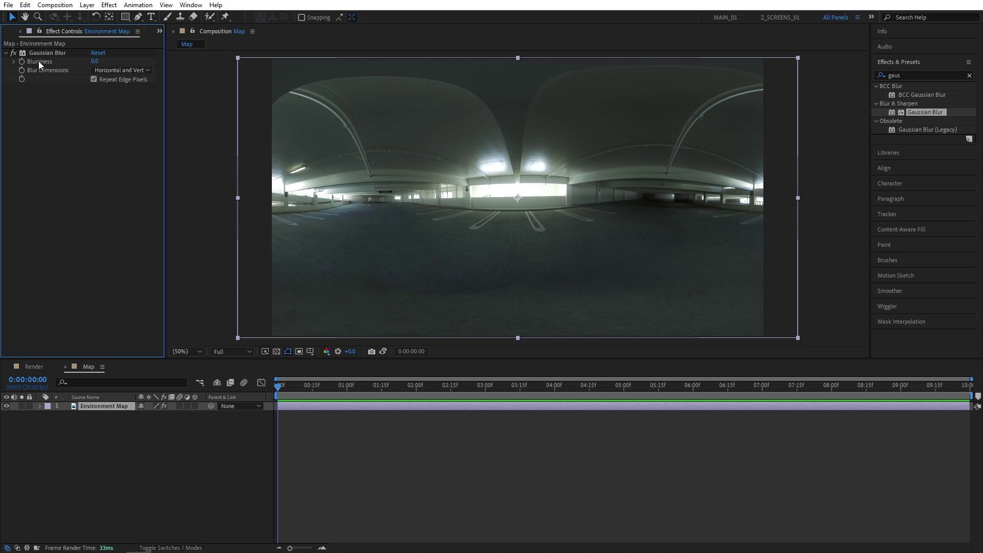
Set the blur effect's Blurriness to 4.
{"action": "left_click", "coordinate": [94, 61]}
{"action": "type", "text": "4"}
{"action": "key", "text": "Return"}
Keyframe the Environment Map's Position, sliding it left from 960,540 to 886,540 by the last frame.
{"action": "mouse_move", "coordinate": [282, 394]}
{"action": "left_mouse_down"}
{"action": "mouse_move", "coordinate": [290, 387]}
{"action": "mouse_move", "coordinate": [273, 384]}
{"action": "left_mouse_up"}
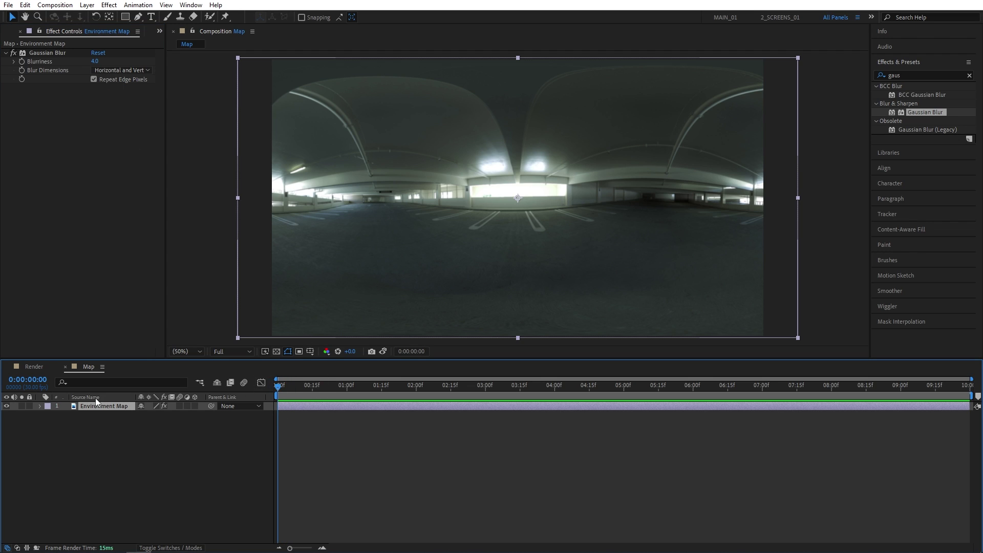
{"action": "key", "text": "p"}
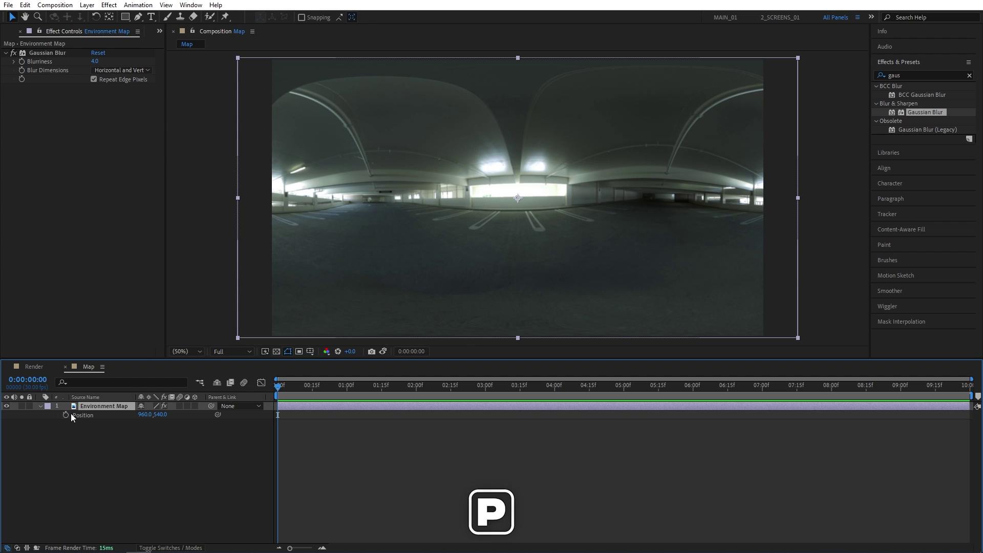
{"action": "left_click", "coordinate": [66, 415]}
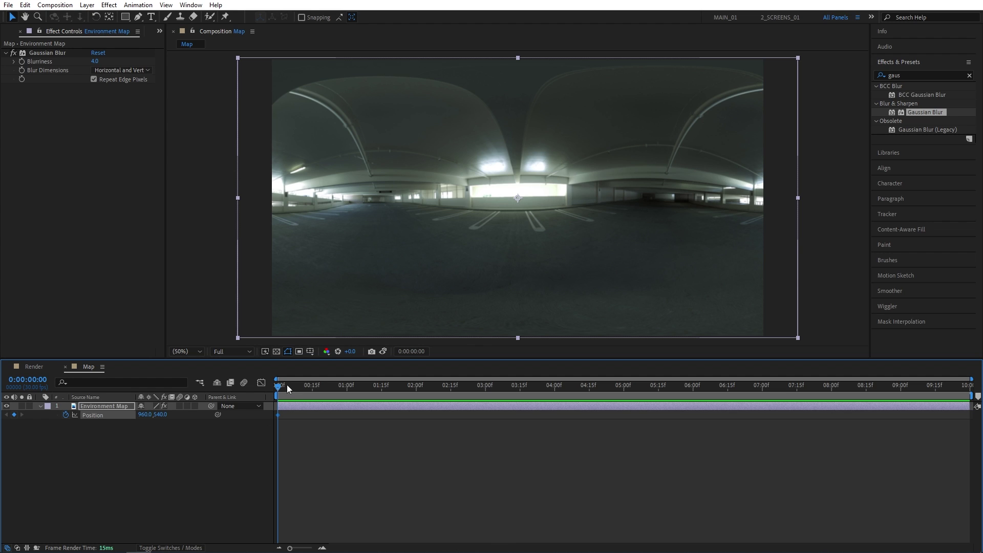
{"action": "left_click_drag", "start_coordinate": [288, 388], "coordinate": [968, 387]}
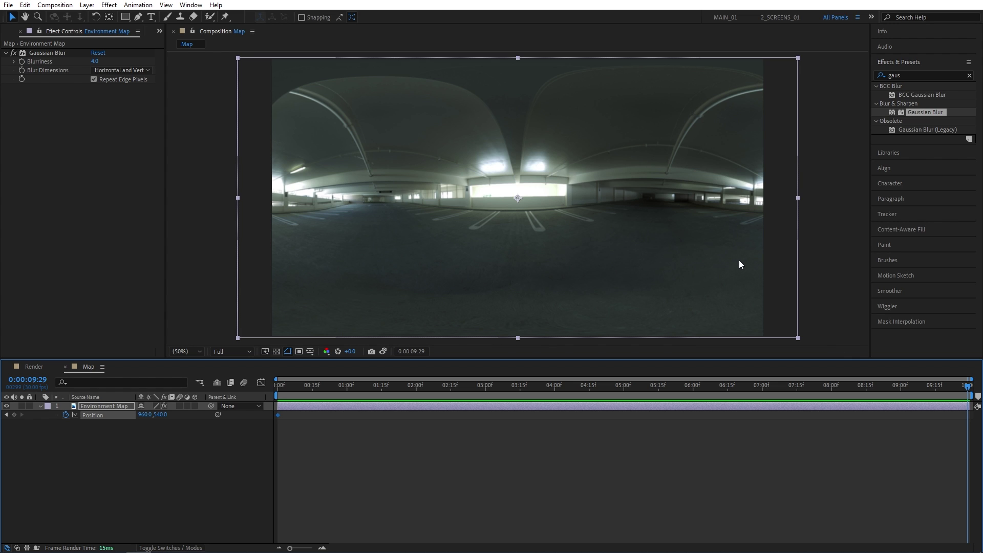
{"action": "left_click_drag", "start_coordinate": [738, 260], "coordinate": [716, 264]}
{"action": "left_click_drag", "start_coordinate": [556, 389], "coordinate": [285, 391]}
Add the Map composition from the Project panel as a layer in the Render comp.
{"action": "left_click", "coordinate": [34, 367]}
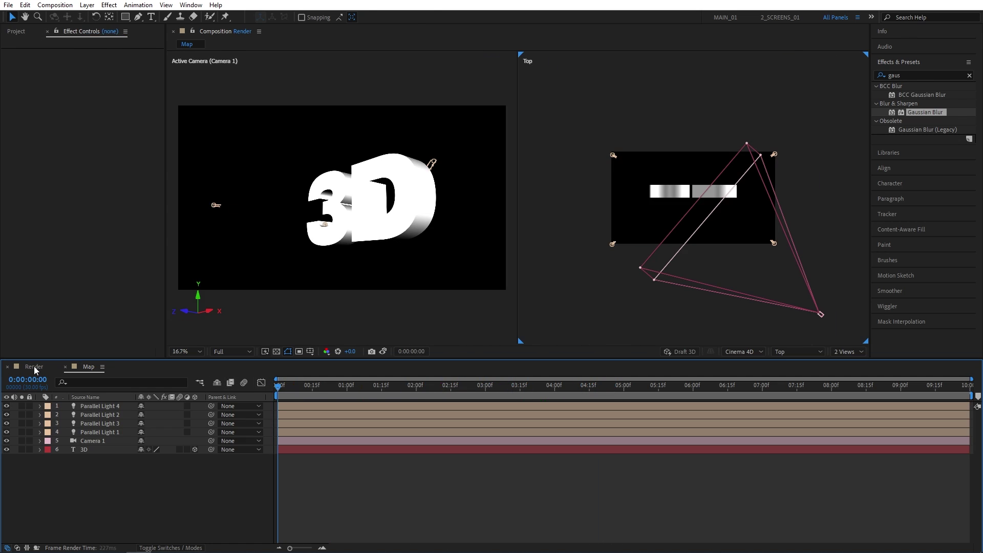
{"action": "left_click", "coordinate": [16, 36]}
{"action": "left_click", "coordinate": [61, 211]}
{"action": "left_click", "coordinate": [29, 137]}
{"action": "left_click_drag", "start_coordinate": [29, 136], "coordinate": [65, 504]}
Make the Map layer an Environment Layer and set the viewer layout to 1 View.
{"action": "right_click", "coordinate": [94, 460]}
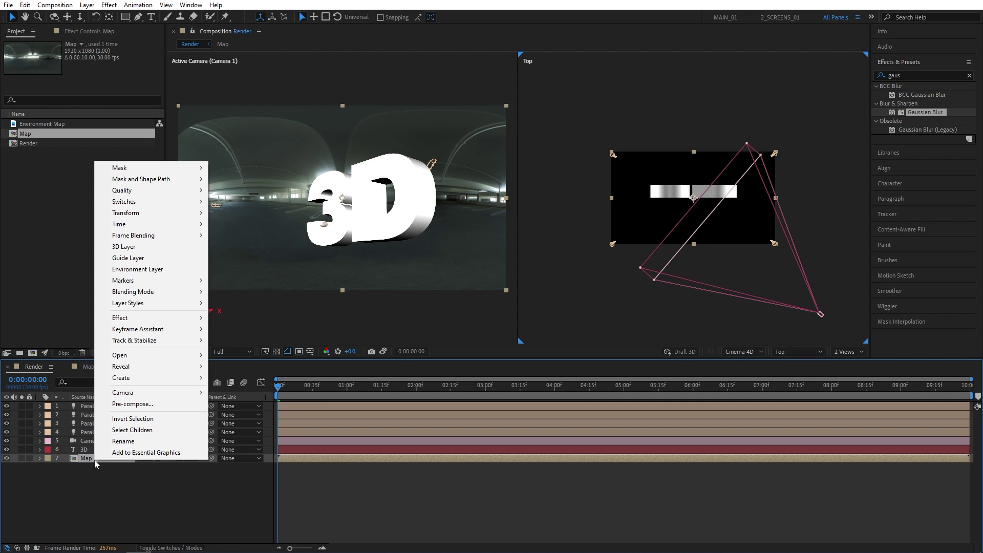
{"action": "left_click", "coordinate": [138, 271]}
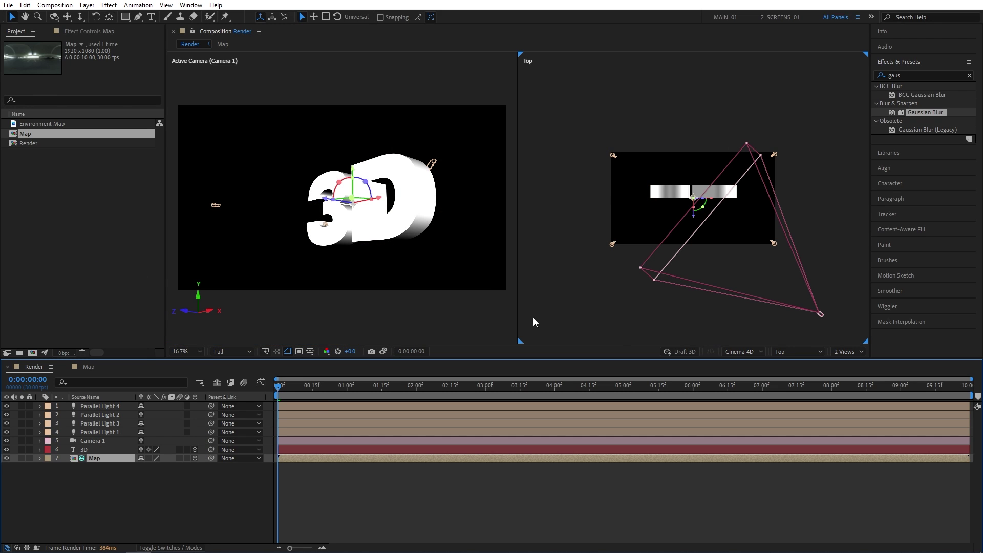
{"action": "left_click", "coordinate": [835, 353]}
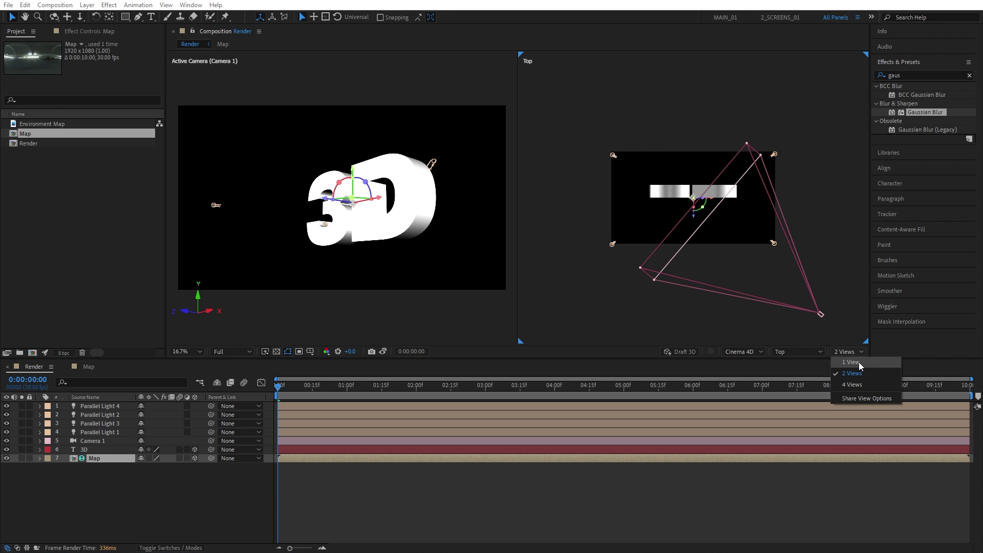
{"action": "left_click", "coordinate": [859, 361]}
{"action": "left_click", "coordinate": [463, 297]}
Set the 3D text's Material Options Reflection Intensity to 100%.
{"action": "key", "text": "alt+slash"}
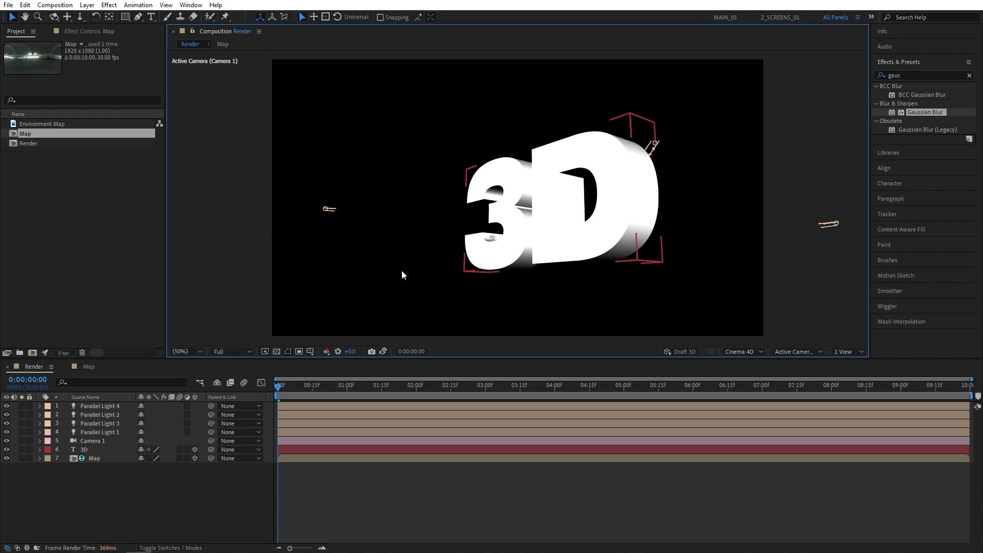
{"action": "left_click", "coordinate": [40, 450]}
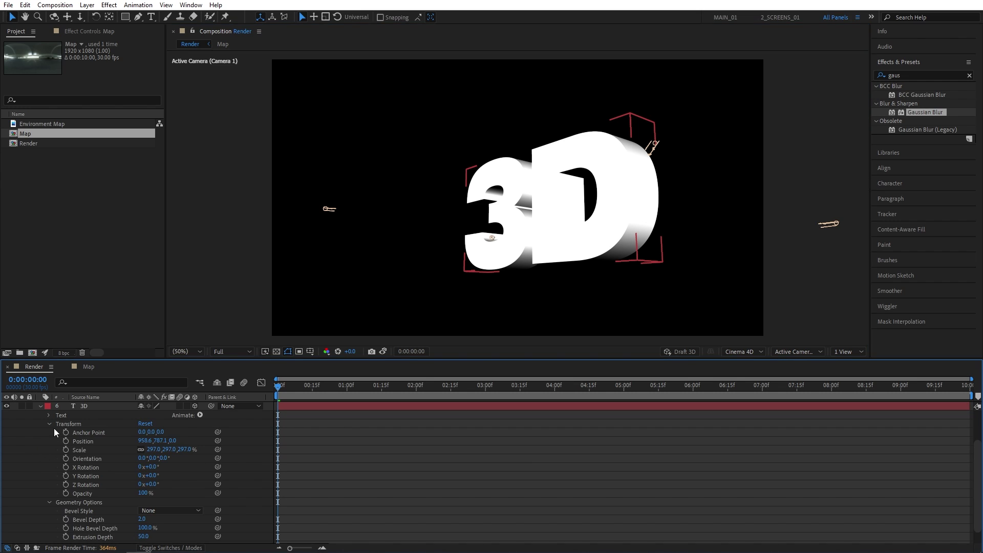
{"action": "scroll", "coordinate": [46, 502], "scroll_direction": "down", "scroll_amount": 1}
{"action": "left_click", "coordinate": [49, 534]}
{"action": "scroll", "coordinate": [49, 533], "scroll_direction": "down", "scroll_amount": 4}
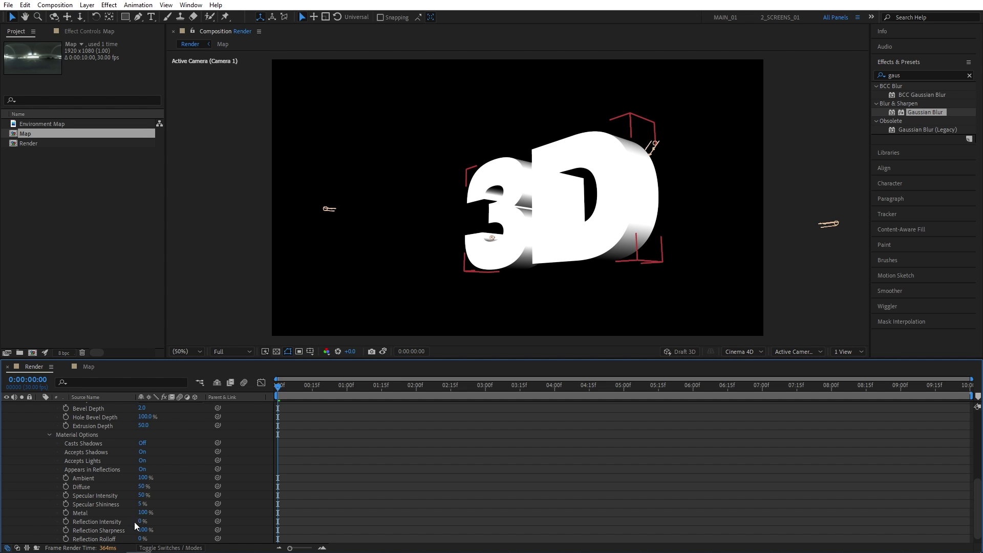
{"action": "left_click_drag", "start_coordinate": [142, 521], "coordinate": [177, 518]}
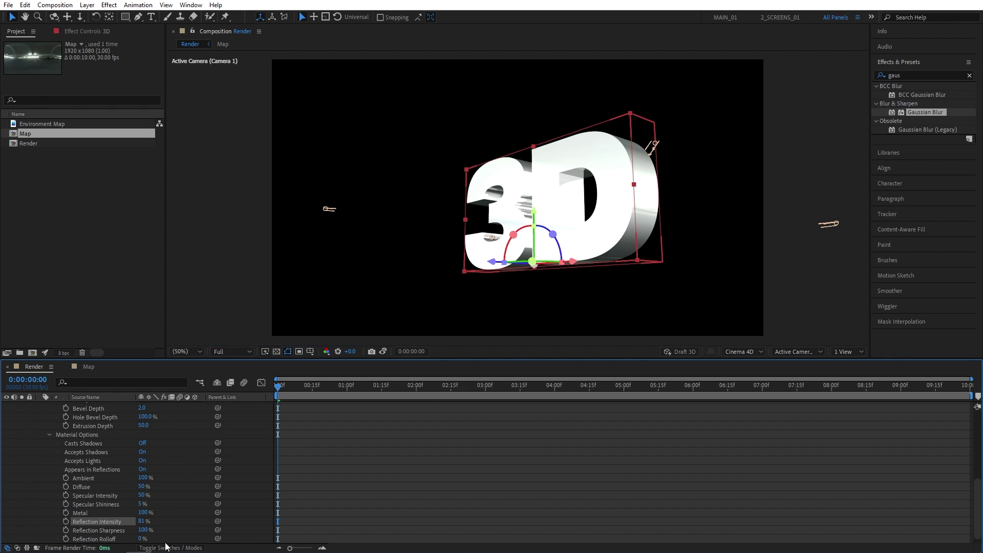
{"action": "left_click", "coordinate": [141, 522]}
{"action": "type", "text": "100"}
{"action": "key", "text": "Return"}
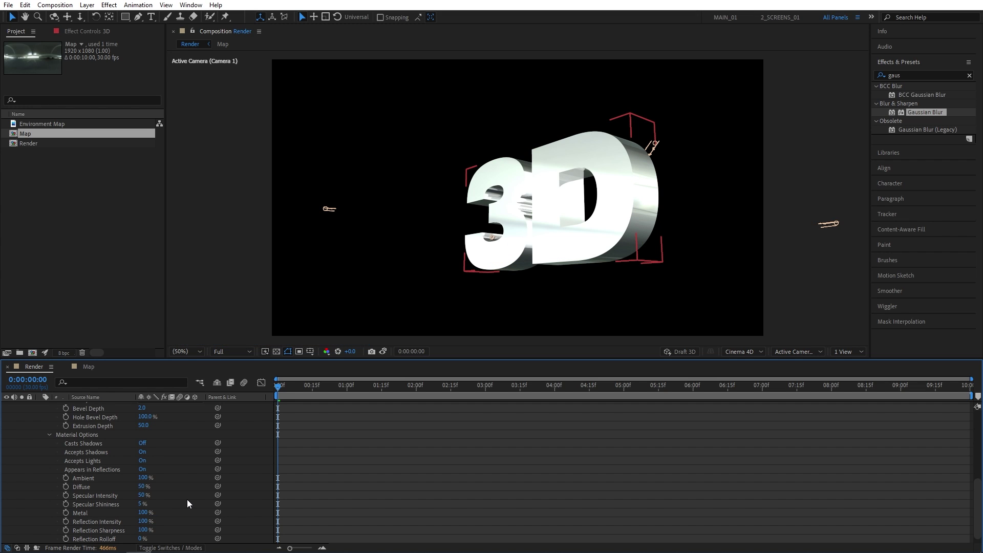
Set Specular Shininess to 50% and turn Casts Shadows on for the 3D text.
{"action": "left_click", "coordinate": [142, 505]}
{"action": "type", "text": "50"}
{"action": "key", "text": "Return"}
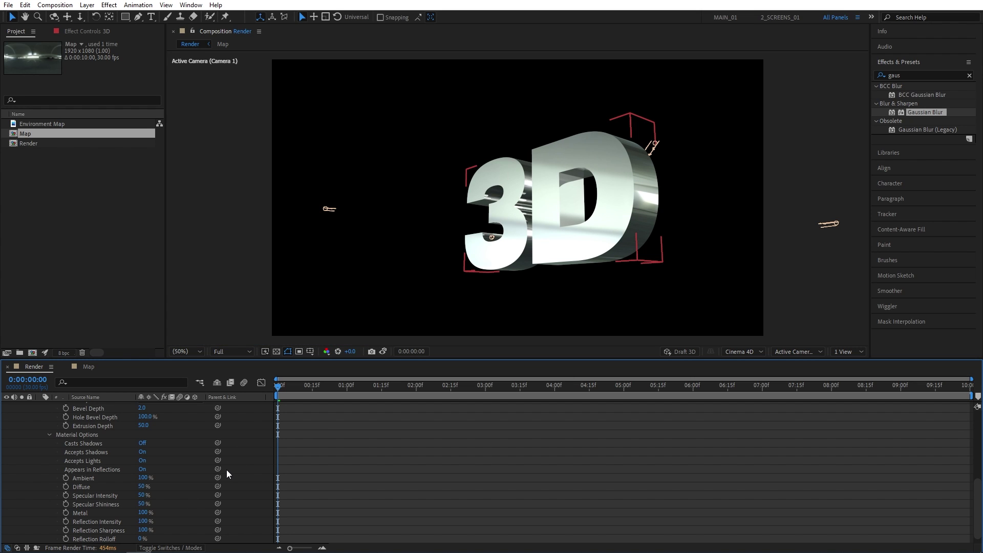
{"action": "scroll", "coordinate": [183, 469], "scroll_direction": "up", "scroll_amount": 3}
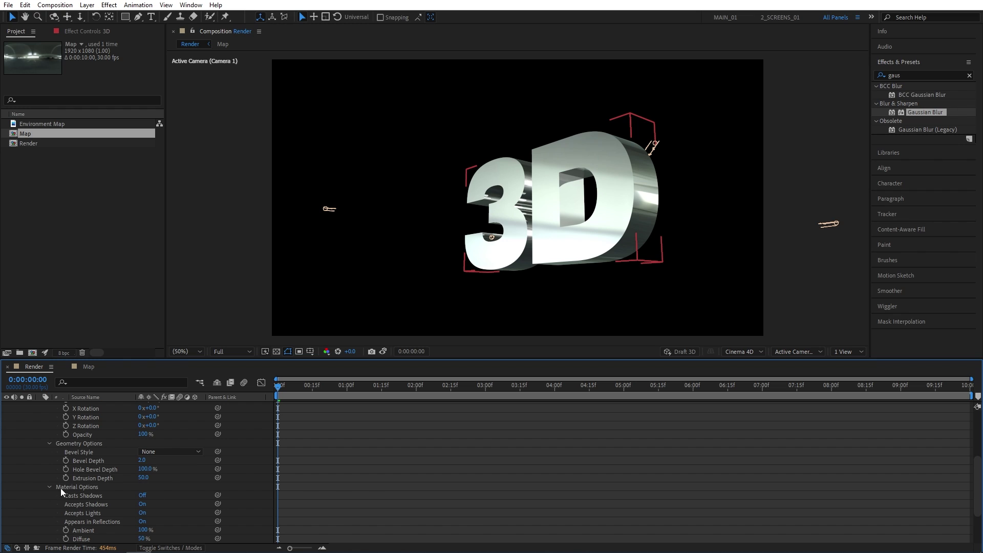
{"action": "left_click", "coordinate": [143, 496]}
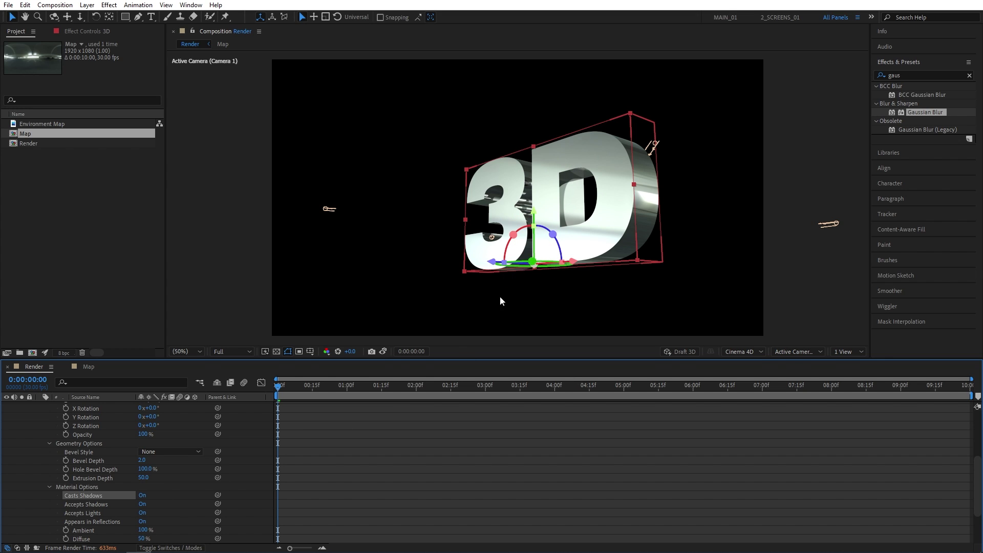
{"action": "scroll", "coordinate": [247, 450], "scroll_direction": "up", "scroll_amount": 4}
{"action": "left_click", "coordinate": [41, 450]}
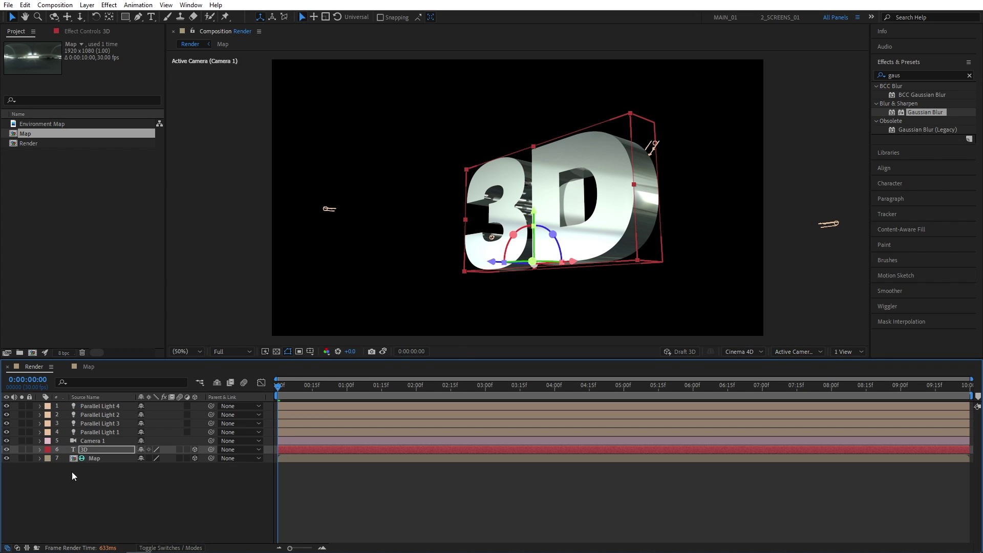
Create a new adjustment layer and apply the Curves effect to it.
{"action": "left_click", "coordinate": [166, 499]}
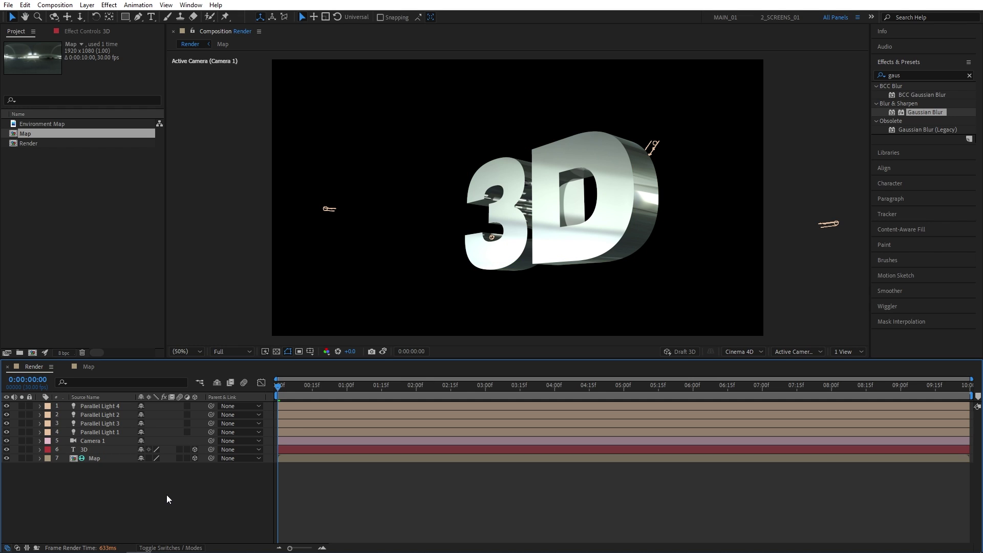
{"action": "left_click", "coordinate": [87, 5]}
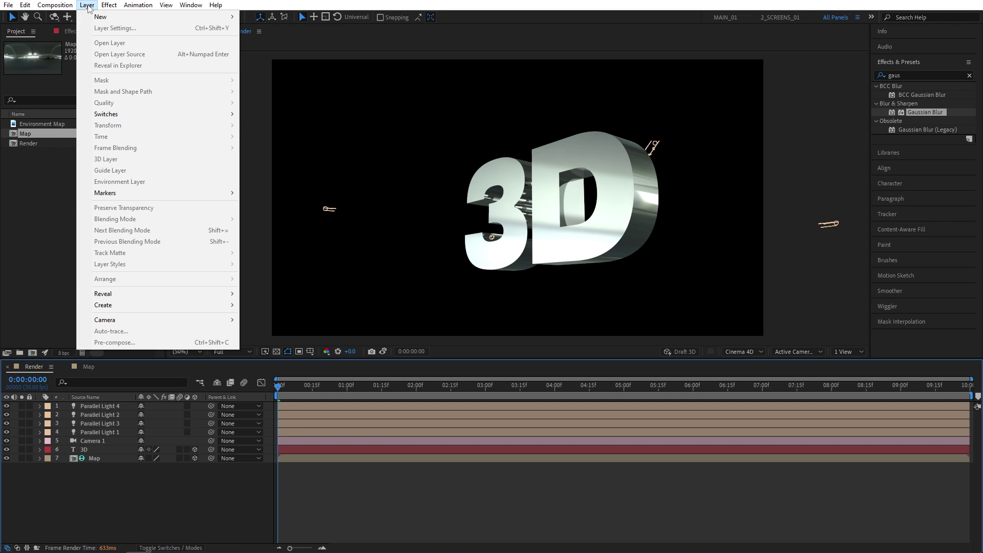
{"action": "mouse_move", "coordinate": [95, 17]}
{"action": "left_click", "coordinate": [278, 84]}
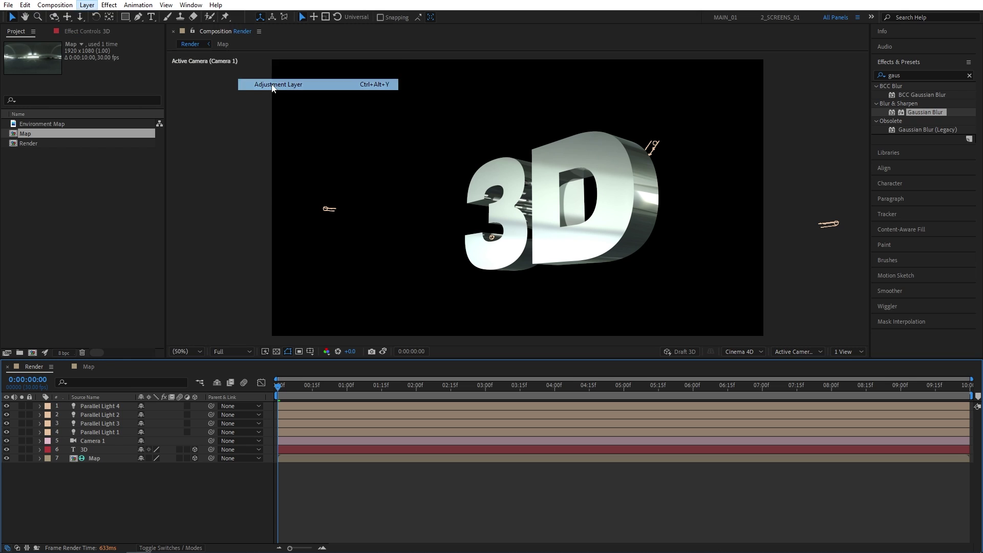
{"action": "left_click", "coordinate": [872, 76]}
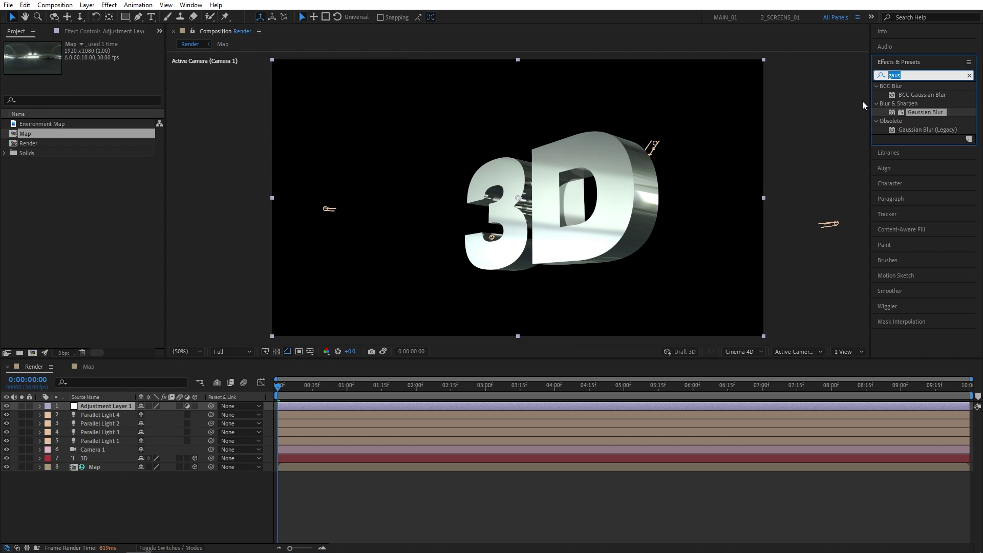
{"action": "type", "text": "curves"}
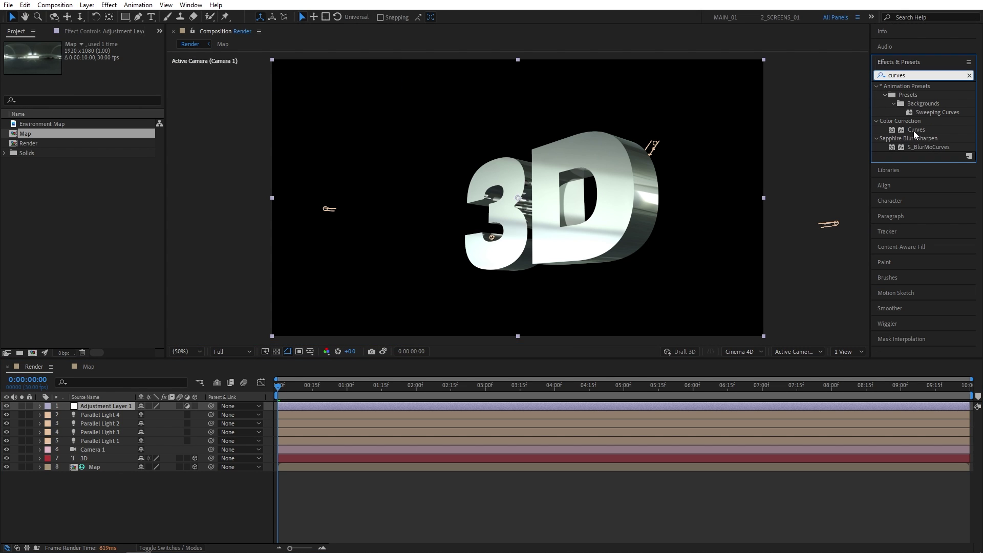
{"action": "left_click_drag", "start_coordinate": [915, 134], "coordinate": [105, 406]}
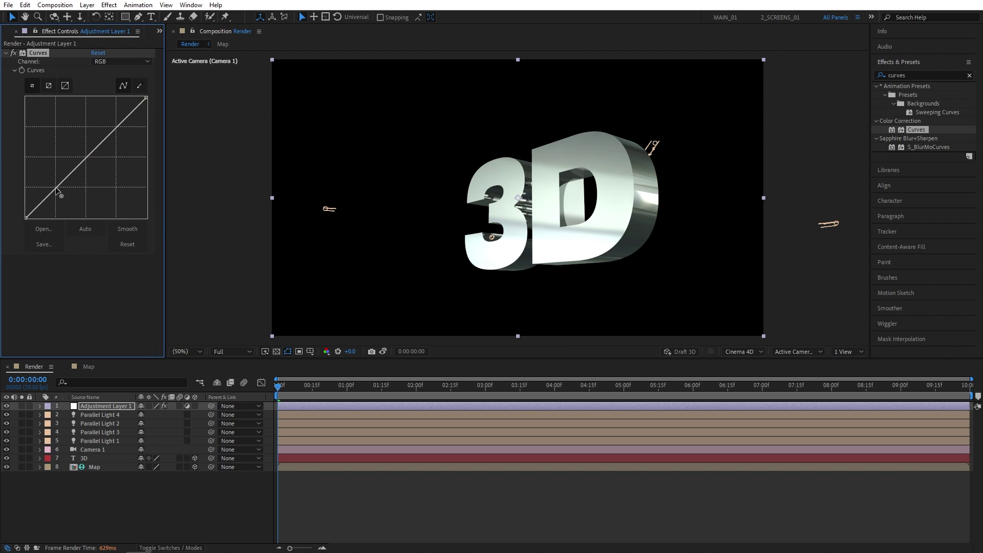
Shape an RGB S-curve for contrast and raise the Blue channel curve.
{"action": "left_click_drag", "start_coordinate": [56, 189], "coordinate": [57, 191]}
{"action": "left_click_drag", "start_coordinate": [119, 130], "coordinate": [114, 124]}
{"action": "left_click", "coordinate": [120, 61]}
{"action": "left_click", "coordinate": [114, 106]}
{"action": "mouse_move", "coordinate": [86, 157]}
{"action": "left_mouse_down"}
{"action": "mouse_move", "coordinate": [92, 146]}
{"action": "mouse_move", "coordinate": [81, 152]}
{"action": "left_mouse_up"}
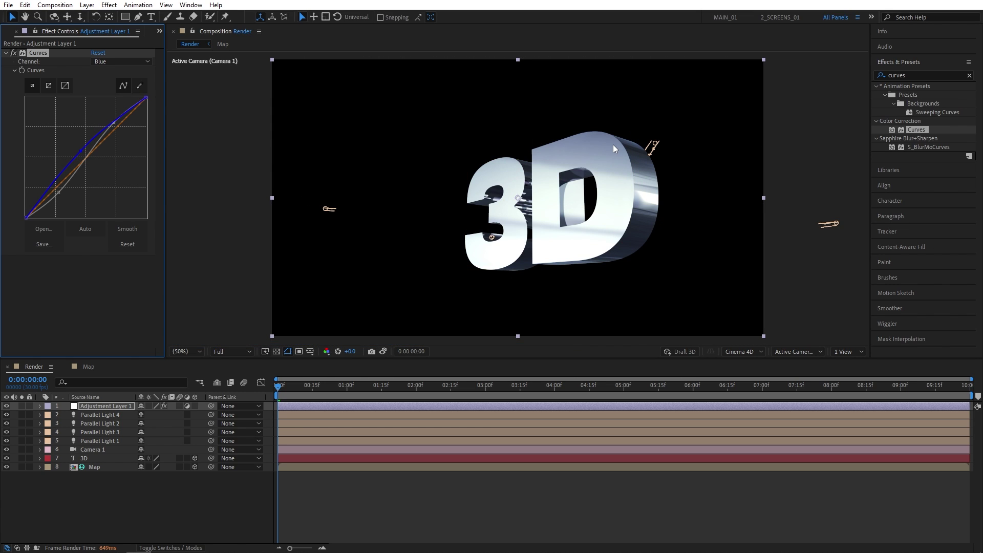
Scrub through the scene and turn on Draft 3D for faster previews.
{"action": "left_click_drag", "start_coordinate": [336, 381], "coordinate": [274, 397]}
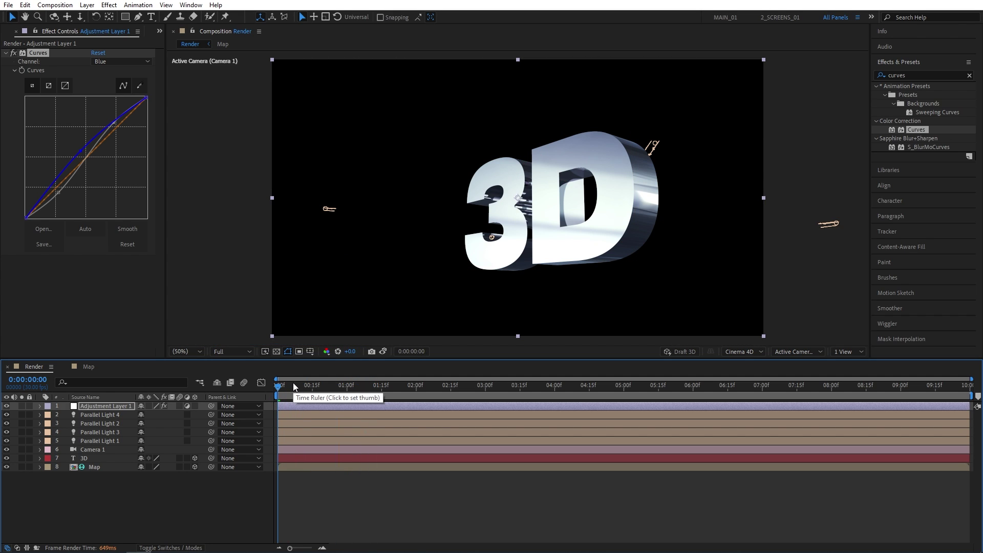
{"action": "left_click_drag", "start_coordinate": [294, 386], "coordinate": [330, 388]}
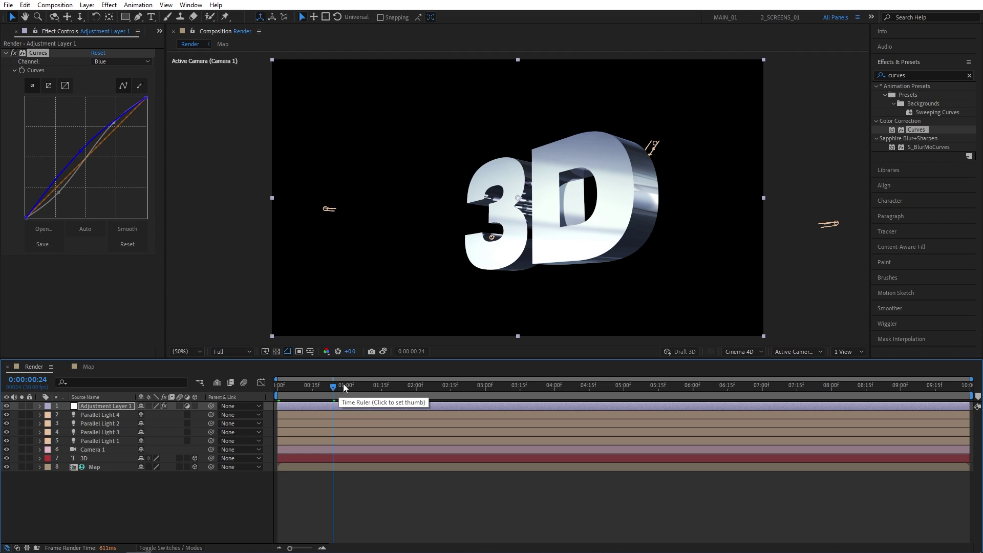
{"action": "left_click", "coordinate": [682, 351]}
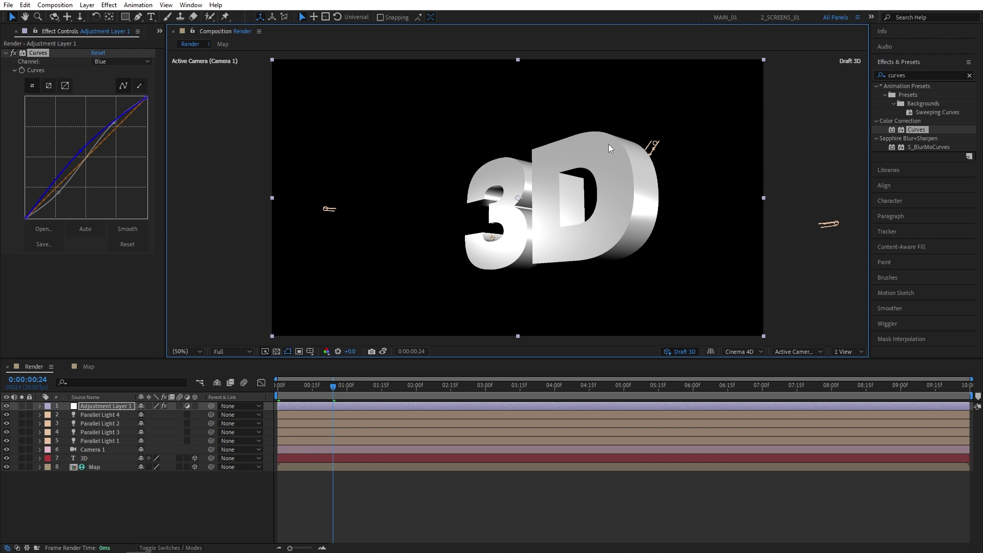
{"action": "left_click_drag", "start_coordinate": [324, 392], "coordinate": [280, 412]}
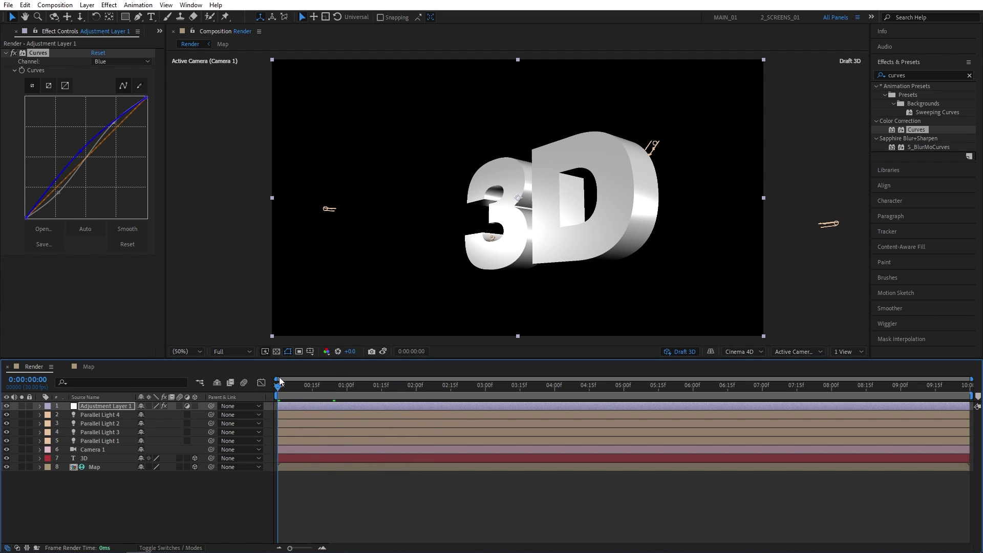
Keyframe Camera 1's Point of Interest and Position at 0s, dollying closer and orbiting slightly.
{"action": "left_click", "coordinate": [95, 450]}
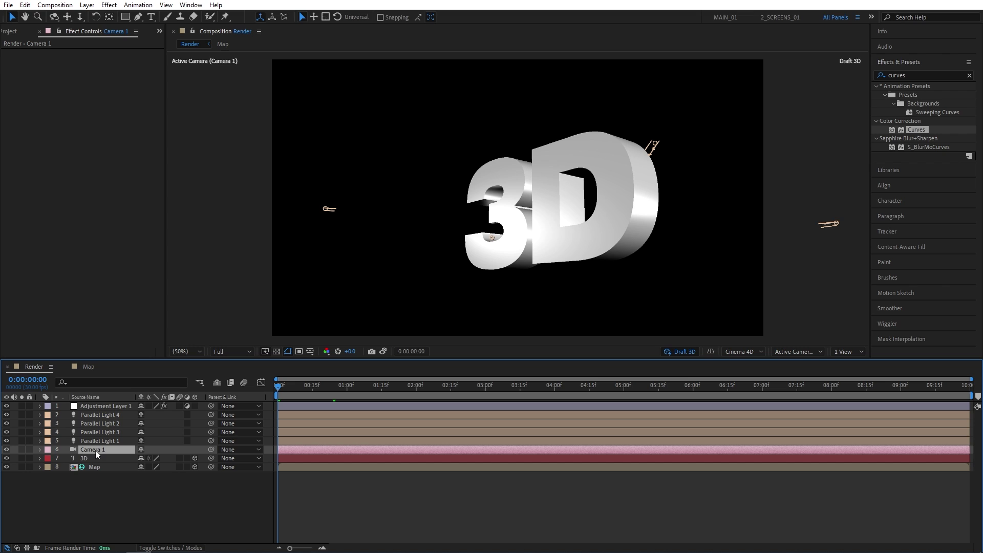
{"action": "left_click", "coordinate": [40, 450]}
{"action": "left_click", "coordinate": [49, 459]}
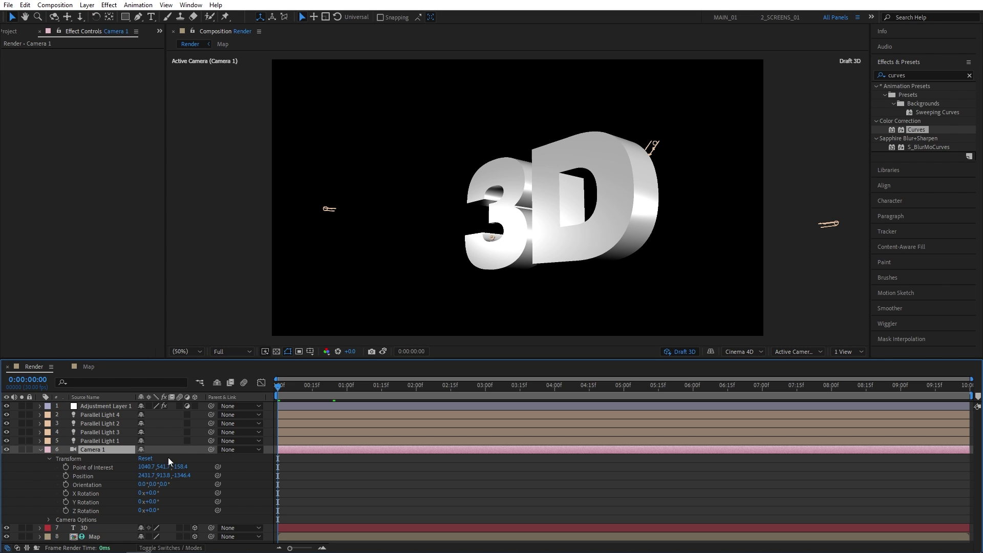
{"action": "left_click", "coordinate": [65, 468]}
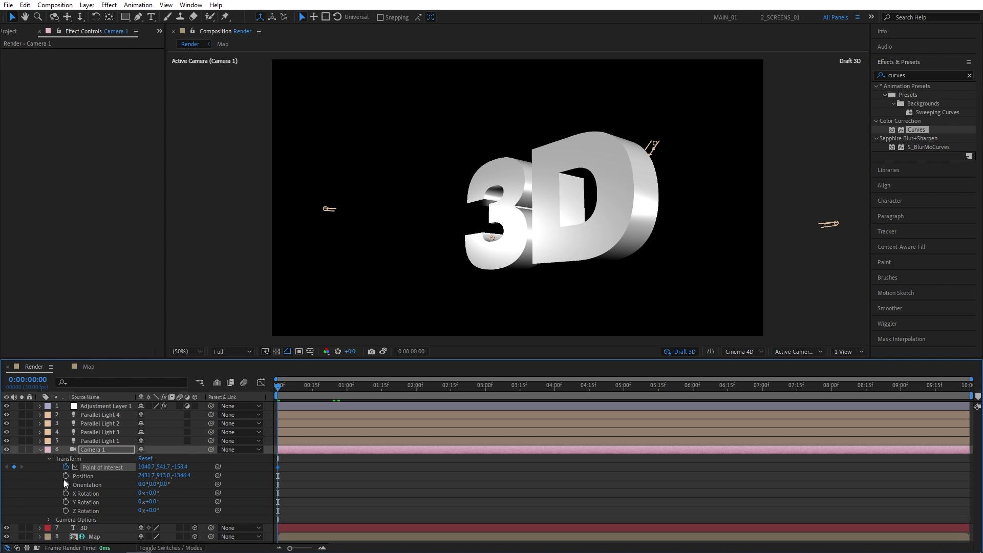
{"action": "left_click", "coordinate": [66, 476]}
{"action": "key", "text": "c"}
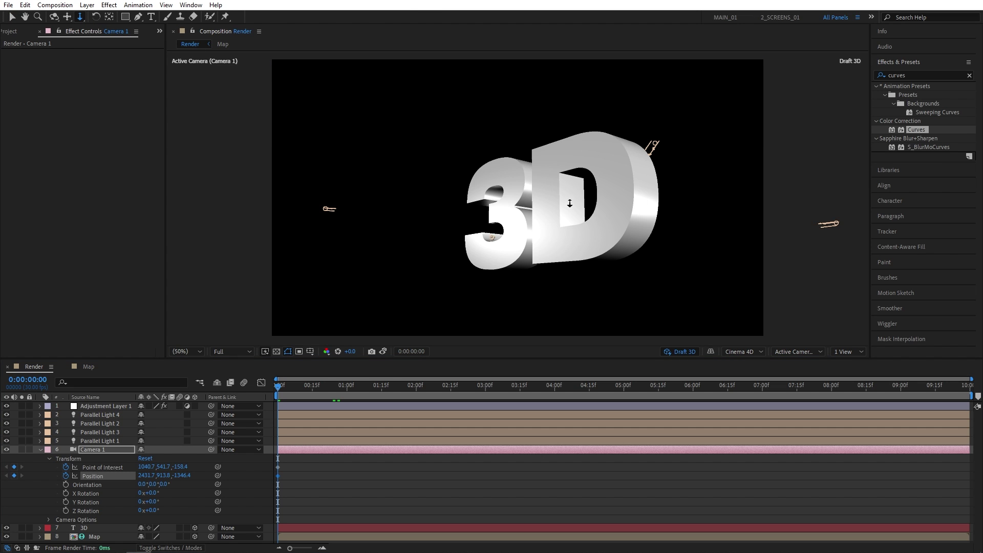
{"action": "left_click_drag", "start_coordinate": [574, 205], "coordinate": [586, 103]}
{"action": "key", "text": "c"}
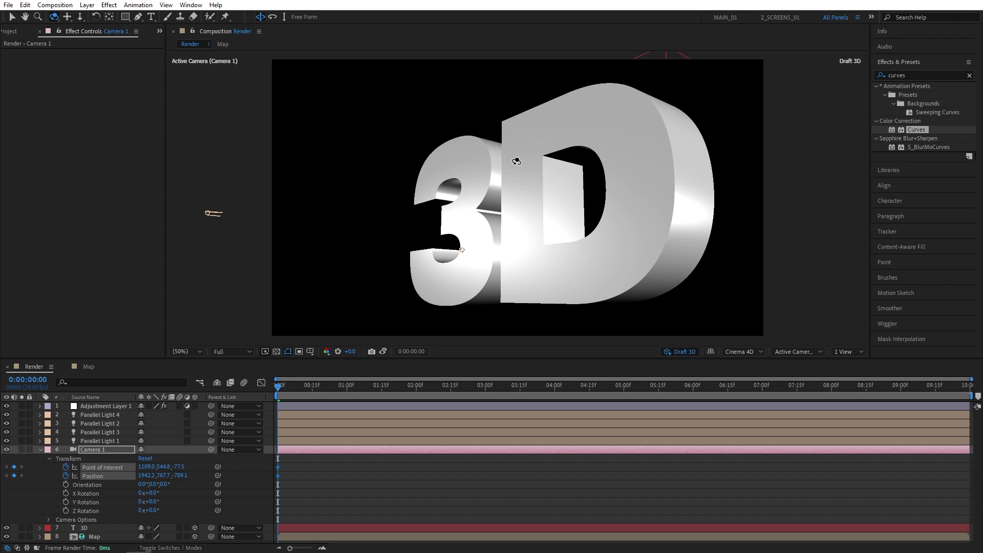
{"action": "left_click_drag", "start_coordinate": [558, 180], "coordinate": [559, 175]}
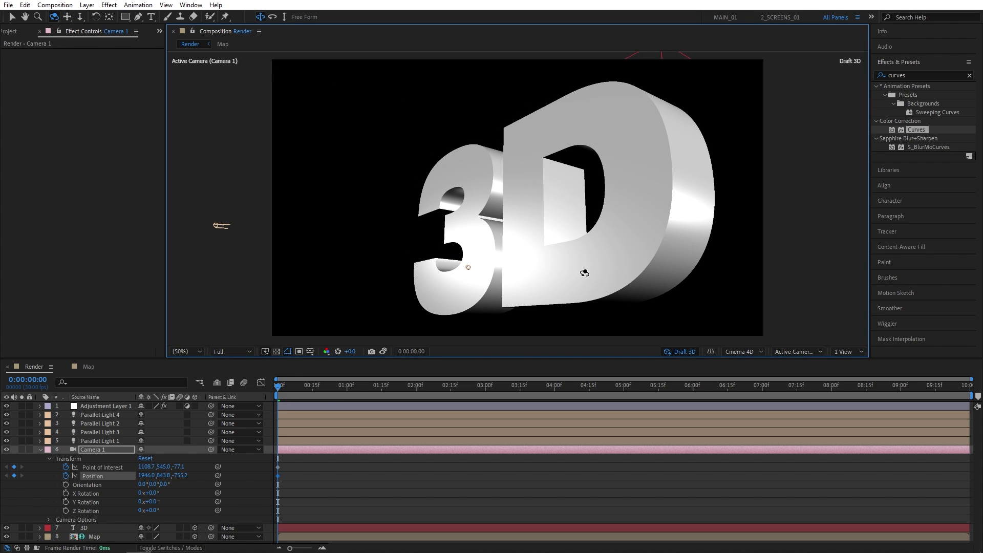
At 5s, push Camera 1 nearer and Track XY pan it across the text.
{"action": "left_click_drag", "start_coordinate": [279, 389], "coordinate": [625, 399]}
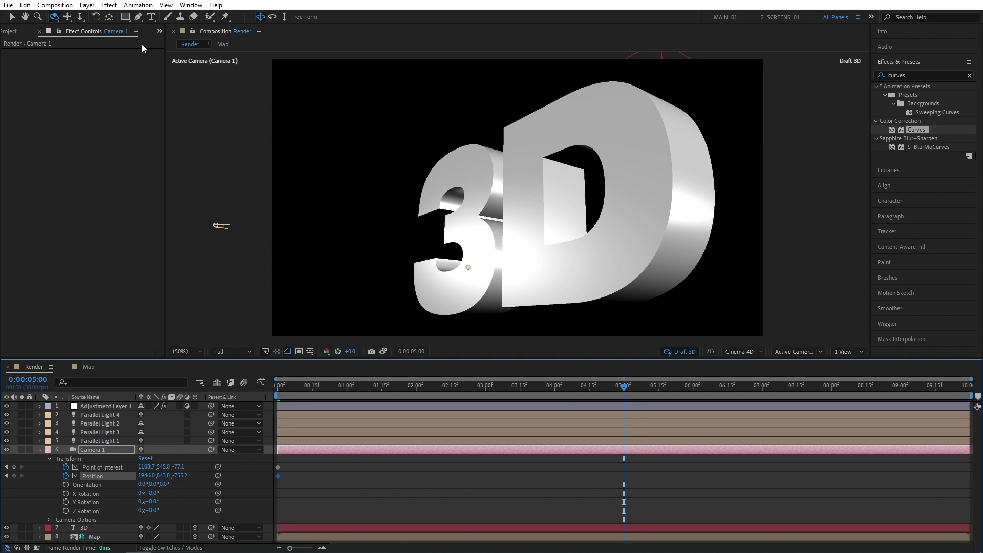
{"action": "key", "text": "3"}
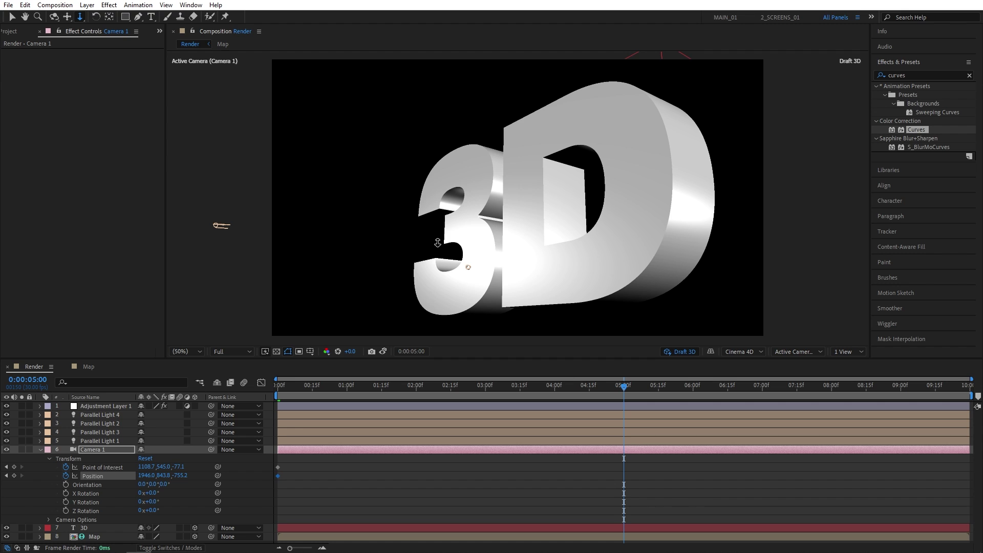
{"action": "left_click_drag", "start_coordinate": [441, 232], "coordinate": [423, 137]}
{"action": "left_click", "coordinate": [67, 16]}
{"action": "left_click_drag", "start_coordinate": [457, 224], "coordinate": [593, 307]}
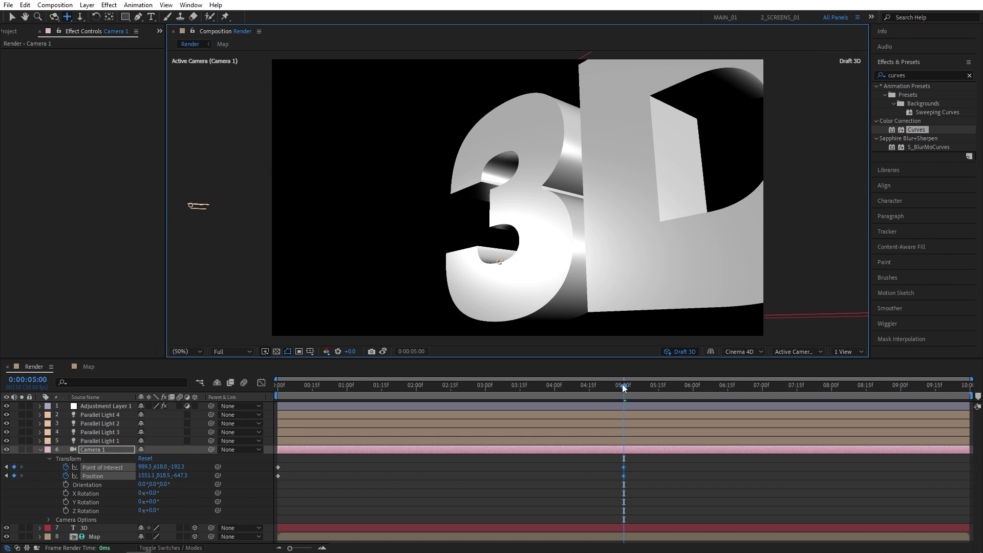
{"action": "left_click_drag", "start_coordinate": [624, 389], "coordinate": [253, 395]}
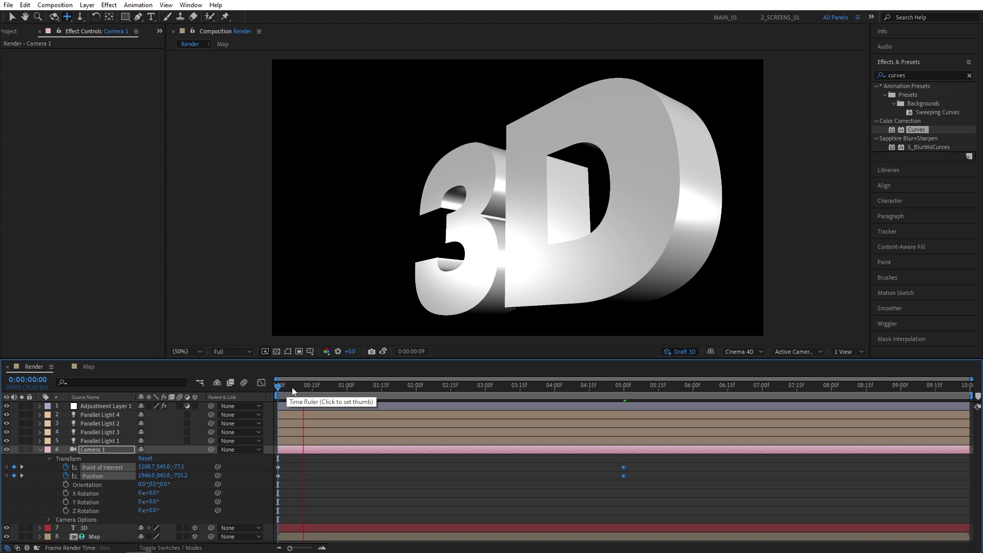
{"action": "key", "text": "Page_Down"}
{"action": "key", "text": "Page_Down"}
{"action": "key", "text": "Page_Up"}
{"action": "key", "text": "Page_Up"}
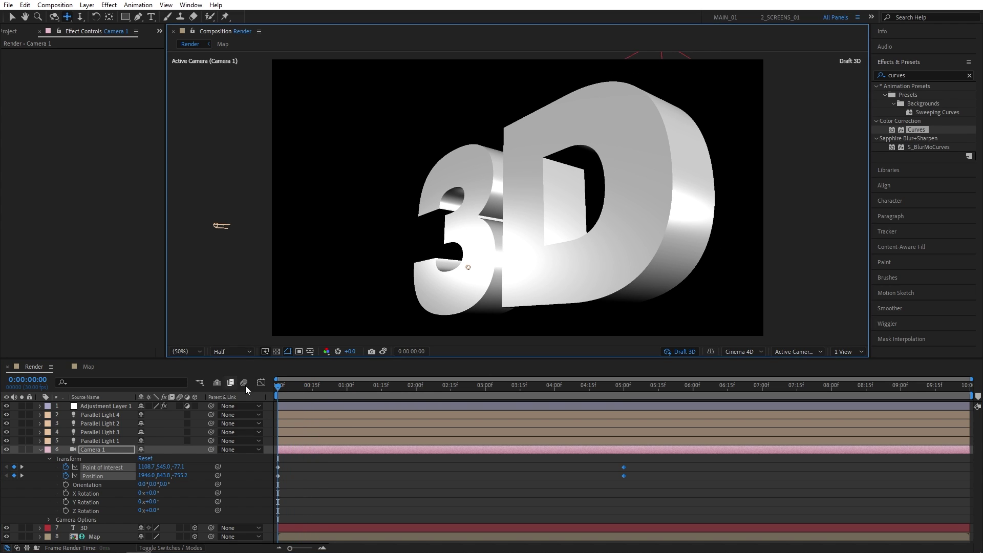
{"action": "key", "text": "space"}
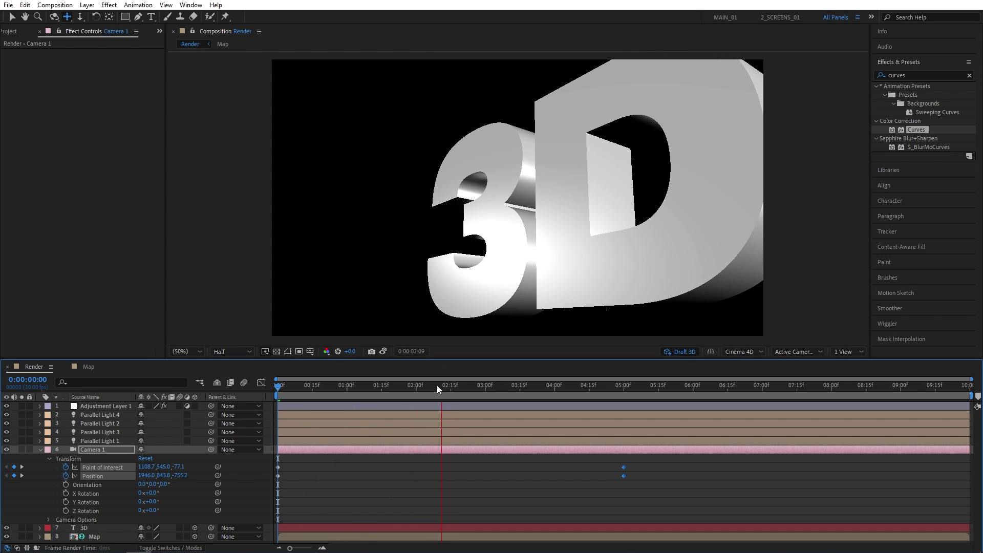
{"action": "key", "text": "space"}
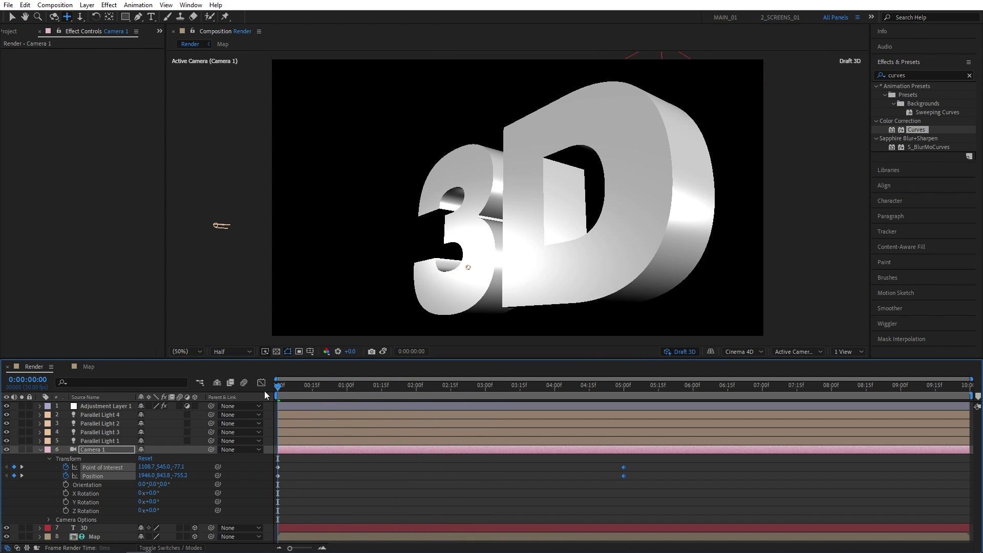
Apply Easy Ease to Camera 1's 0s and 5s keyframes and turn Draft 3D off.
{"action": "left_click_drag", "start_coordinate": [672, 459], "coordinate": [260, 491]}
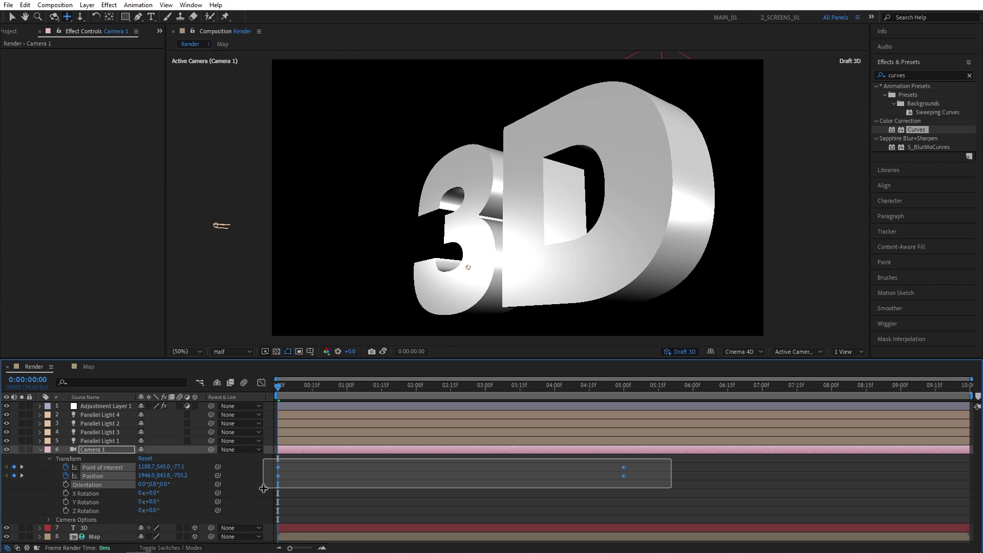
{"action": "right_click", "coordinate": [623, 467]}
{"action": "mouse_move", "coordinate": [665, 462]}
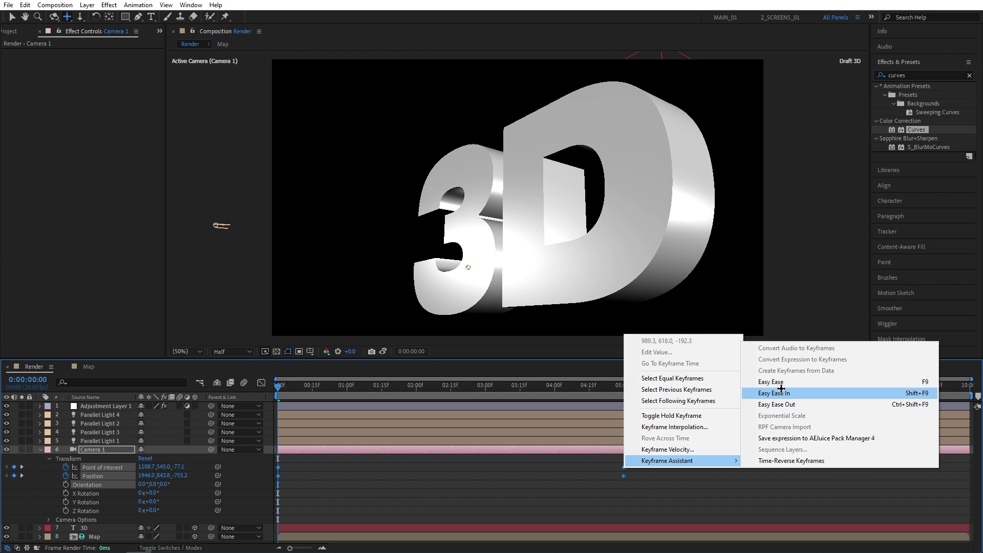
{"action": "left_click", "coordinate": [905, 382]}
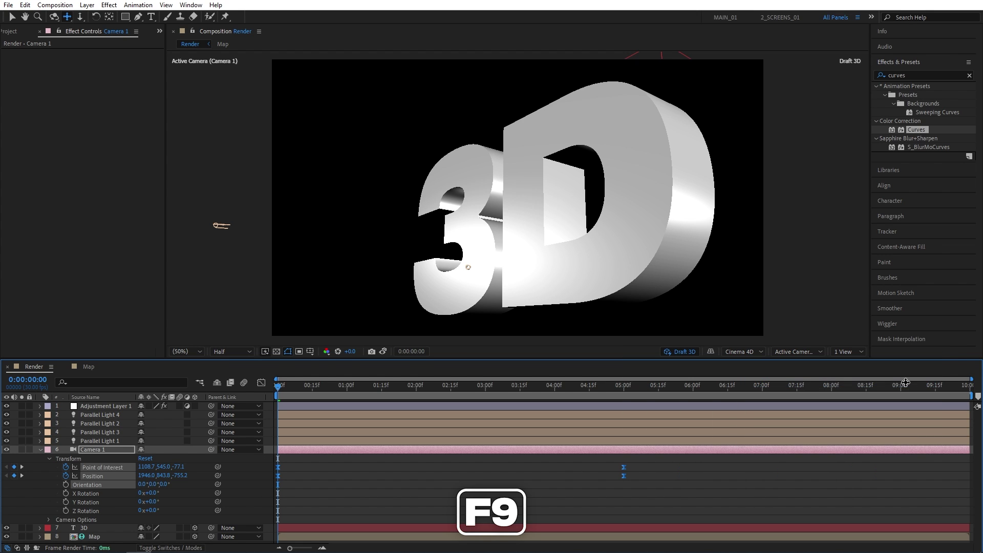
{"action": "left_click", "coordinate": [41, 449]}
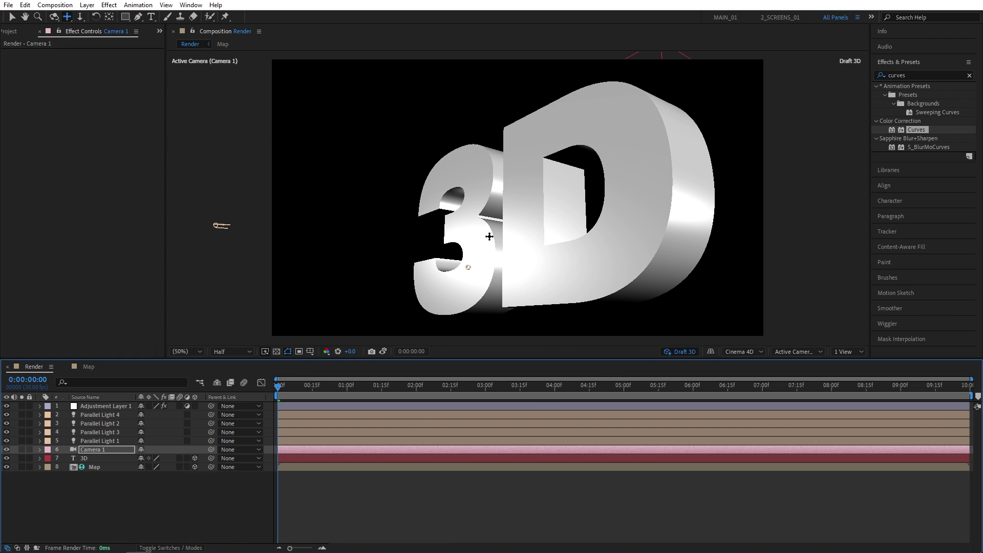
{"action": "left_click", "coordinate": [683, 352]}
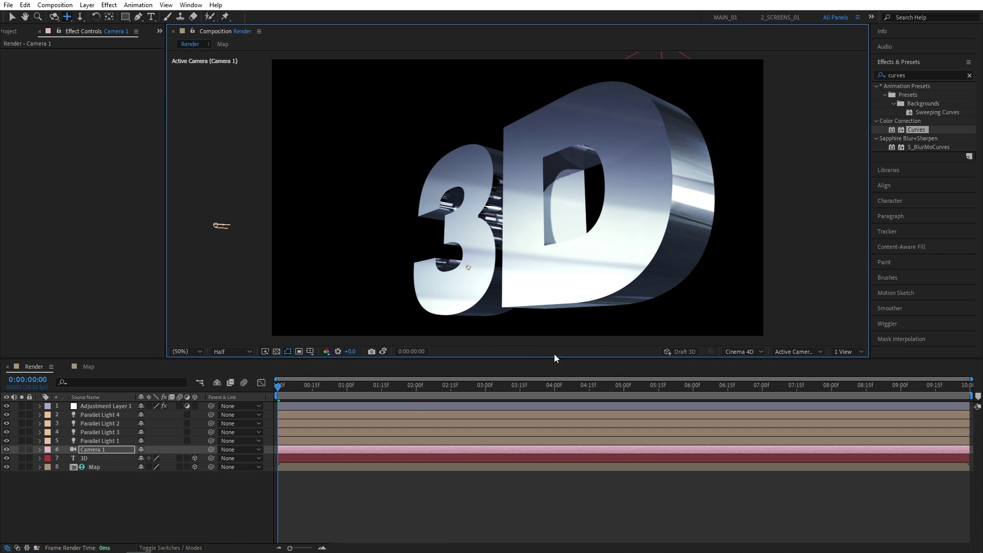
Set the 3D text layer's Geometry Options Bevel Style to Angular.
{"action": "left_click", "coordinate": [285, 392]}
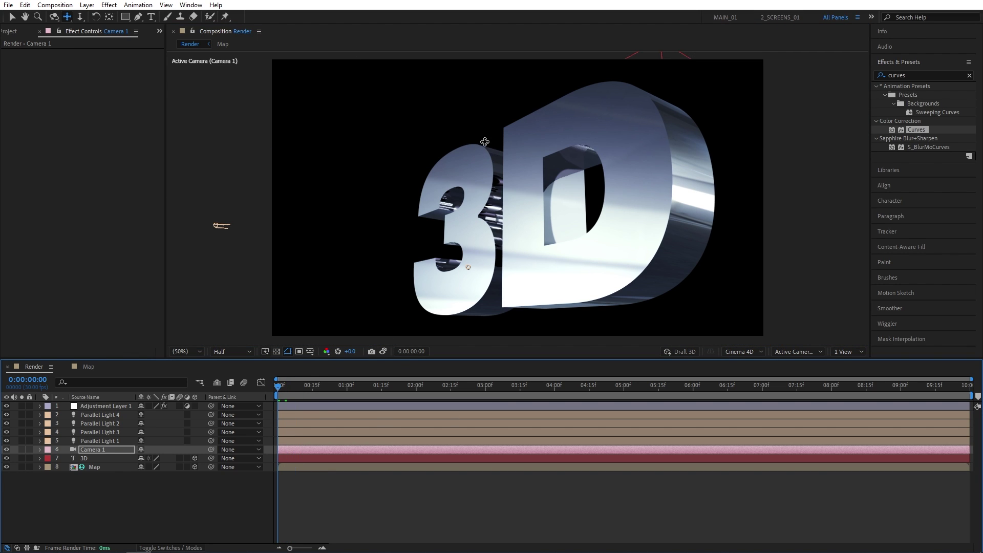
{"action": "left_click", "coordinate": [40, 458]}
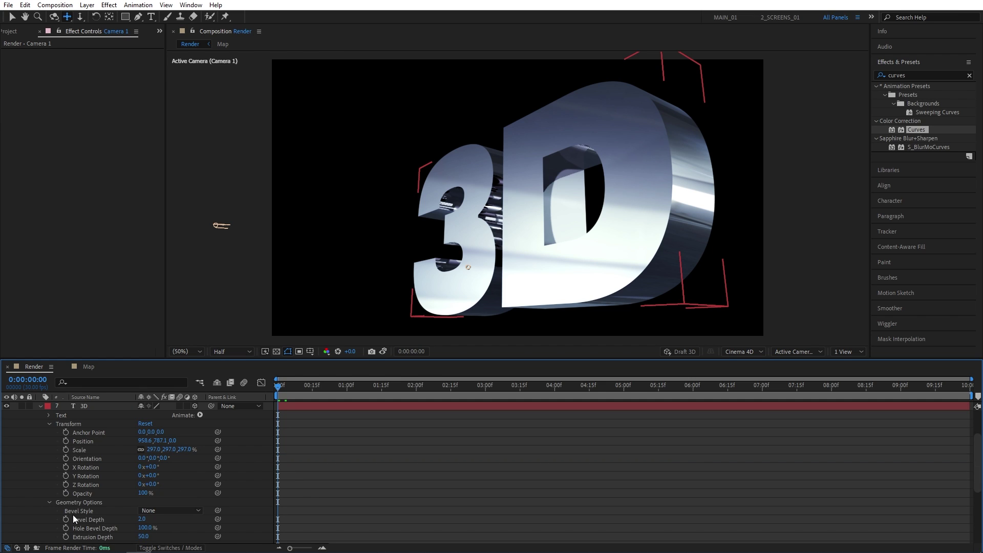
{"action": "scroll", "coordinate": [156, 502], "scroll_direction": "down", "scroll_amount": 1}
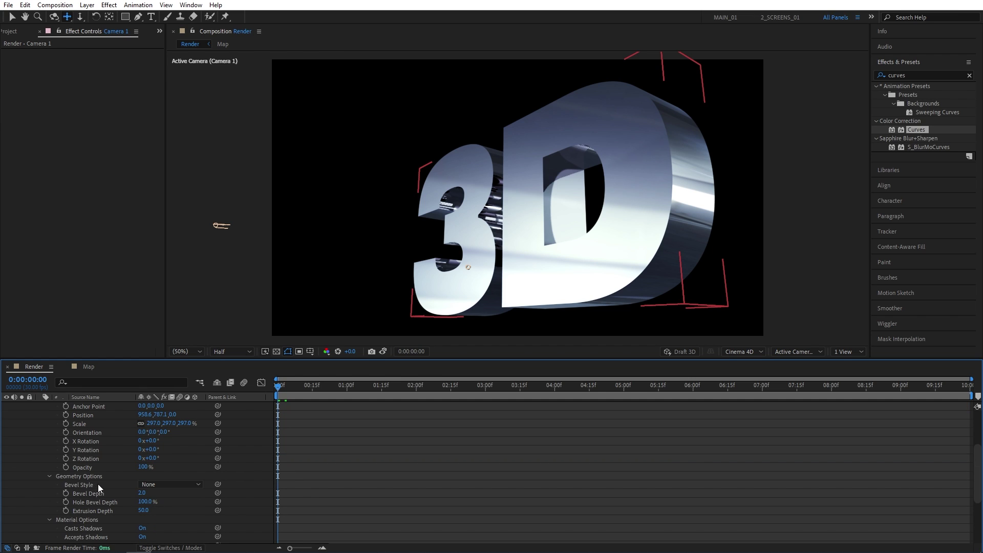
{"action": "left_click", "coordinate": [169, 485]}
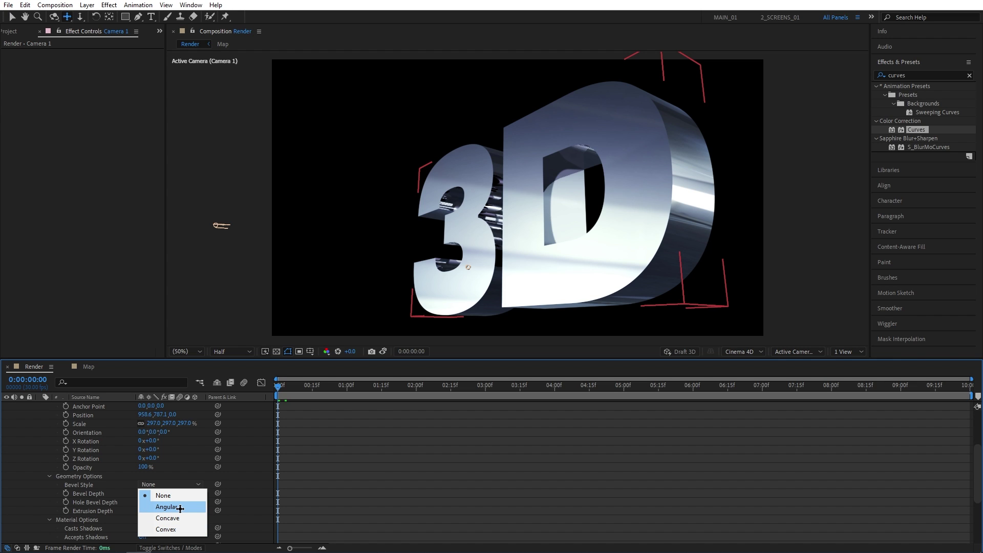
{"action": "left_click", "coordinate": [179, 508]}
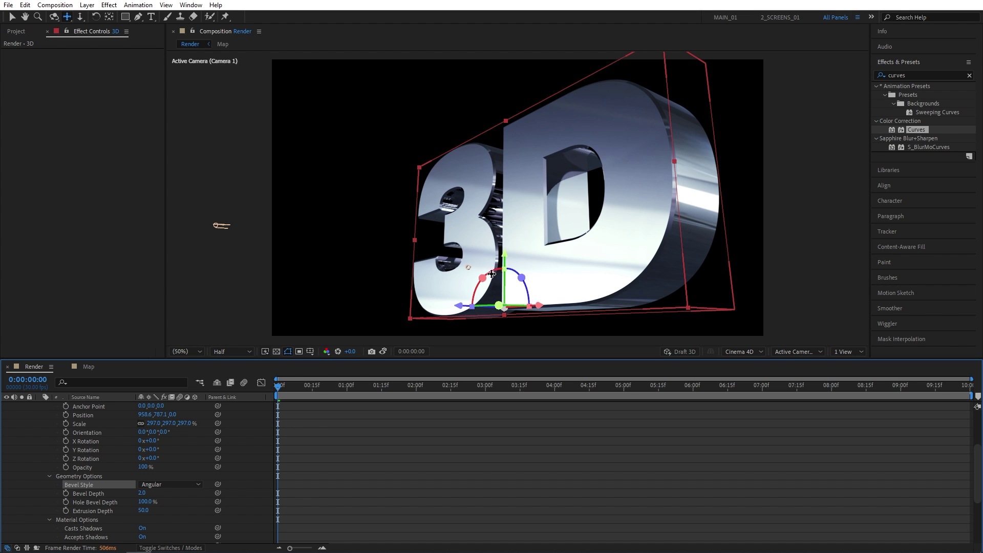
{"action": "scroll", "coordinate": [195, 483], "scroll_direction": "up", "scroll_amount": 3}
{"action": "left_click", "coordinate": [41, 458]}
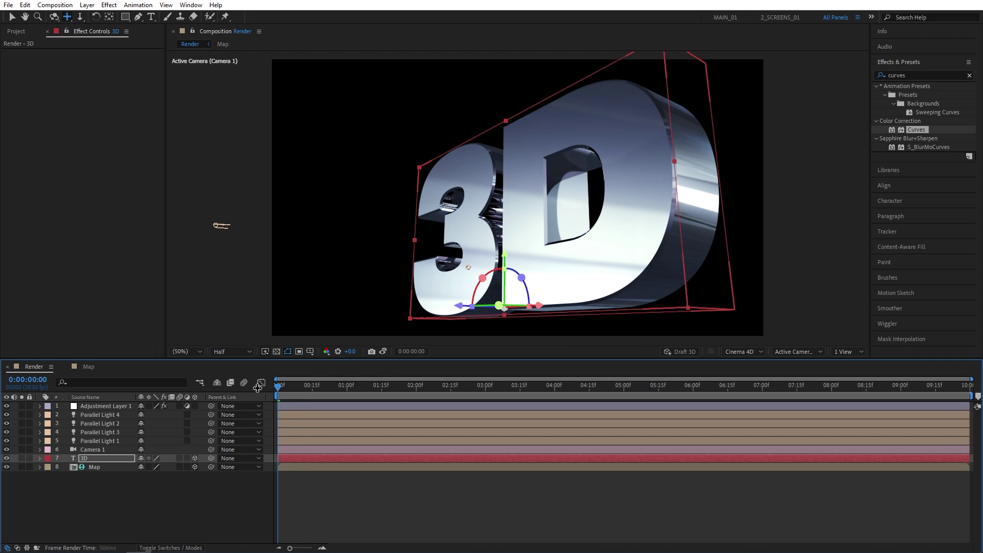
Deselect the layer and play back the Render composition preview.
{"action": "left_click", "coordinate": [247, 498]}
{"action": "key", "text": "space"}
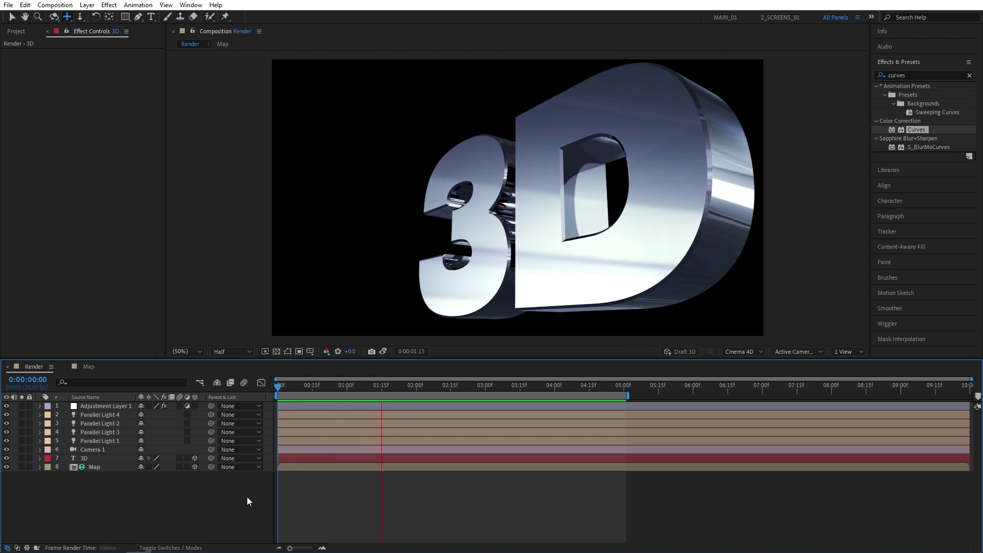